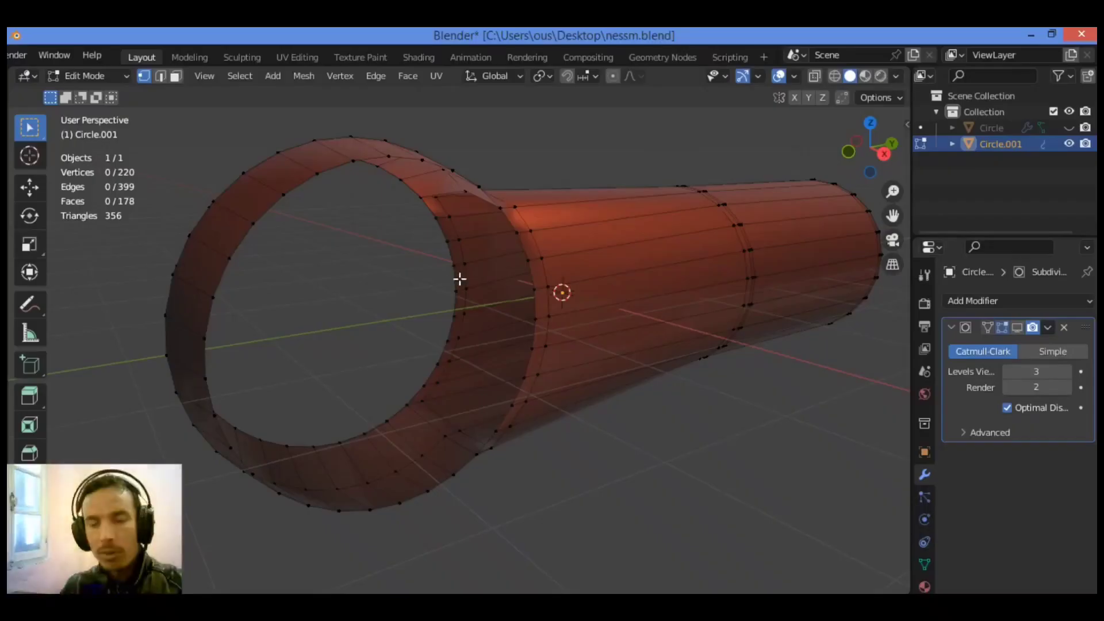
Select the complete outer rim edge loop on one side of the ring-shaped end.
mouse_move(870, 148)
left_mouse_down()
mouse_move(875, 118)
mouse_move(886, 154)
left_mouse_up()
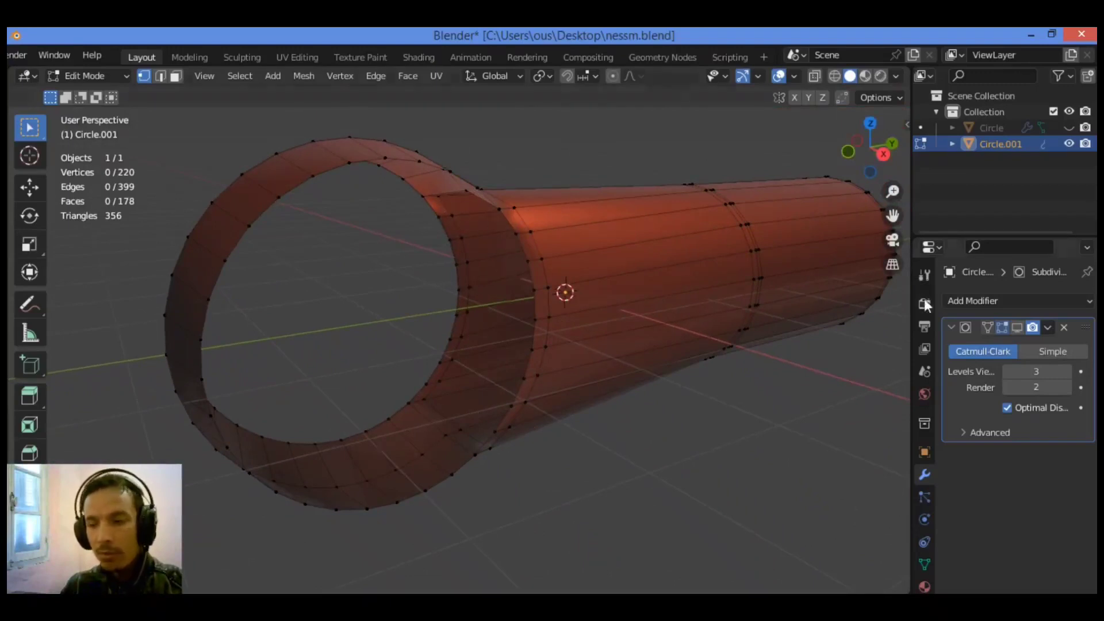
mouse_move(850, 171)
left_mouse_down()
mouse_move(839, 193)
mouse_move(839, 182)
left_mouse_up()
left_click(262, 294)
left_click(501, 246, "shift")
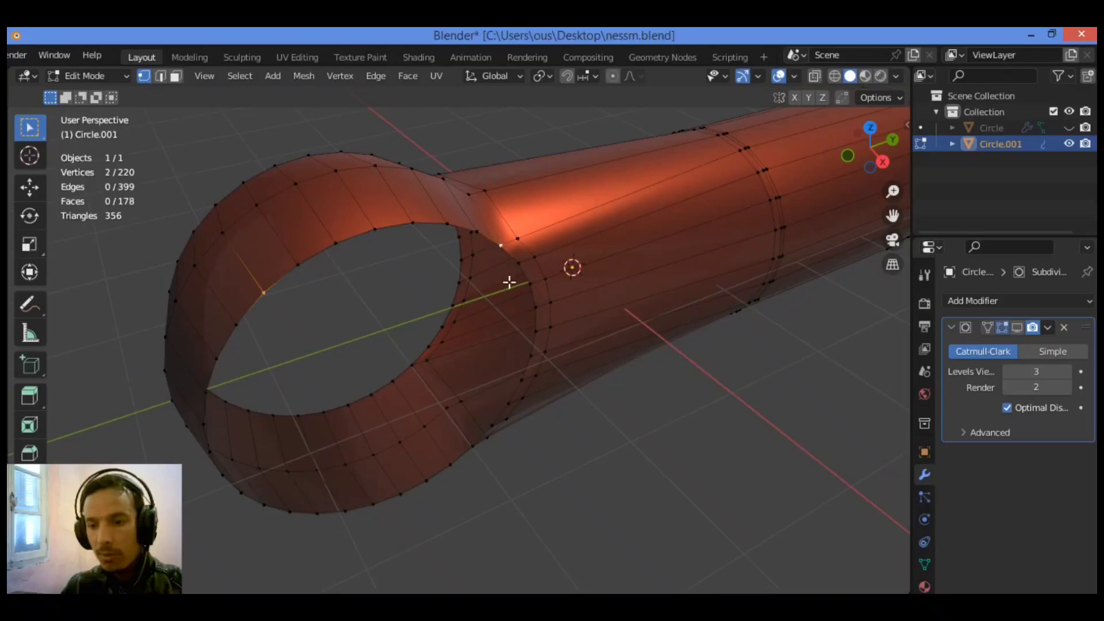
left_click(503, 244)
left_click(236, 325, "ctrl")
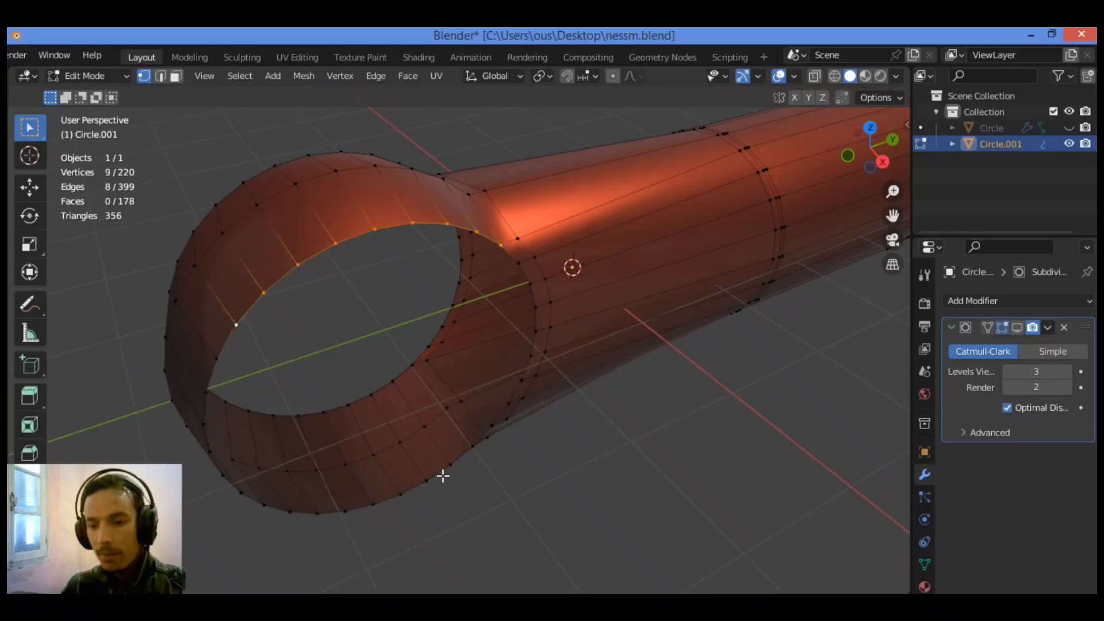
left_click(459, 447, "ctrl")
left_click(518, 267, "ctrl")
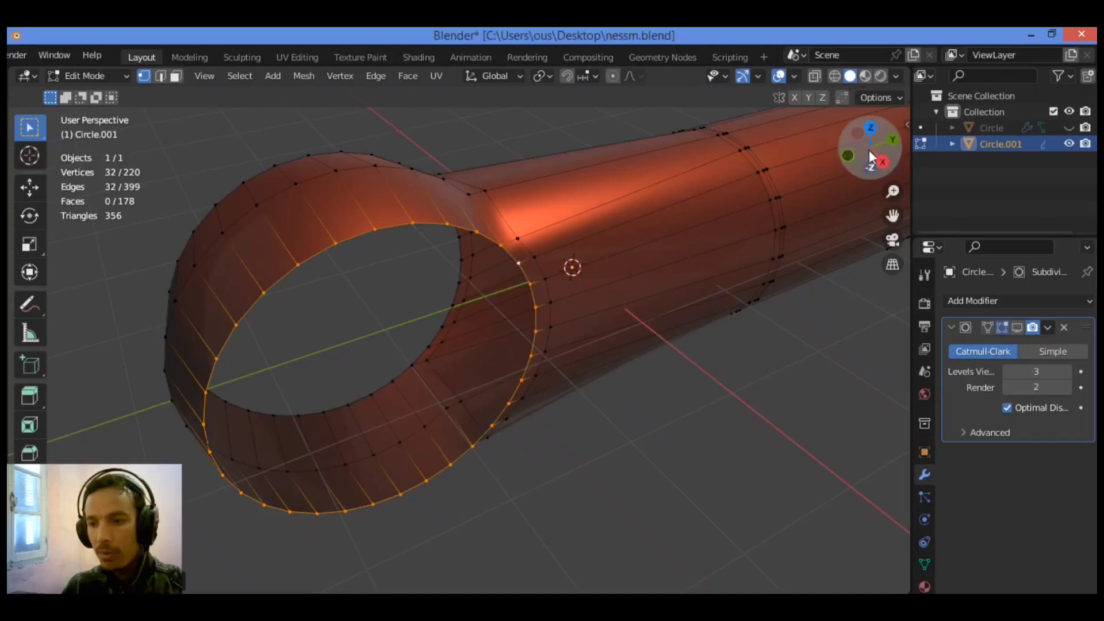
Add the matching rim edge loop on the ring's opposite side to the selection.
left_click_drag(840, 168, 782, 173)
left_click_drag(566, 232, 572, 230)
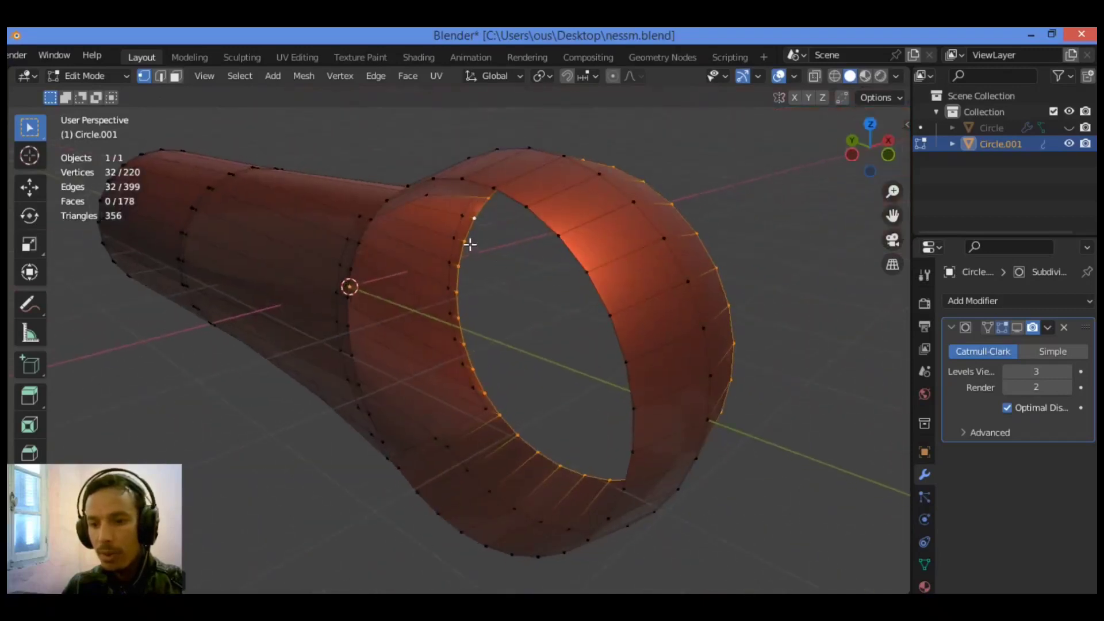
left_click(463, 179, "shift")
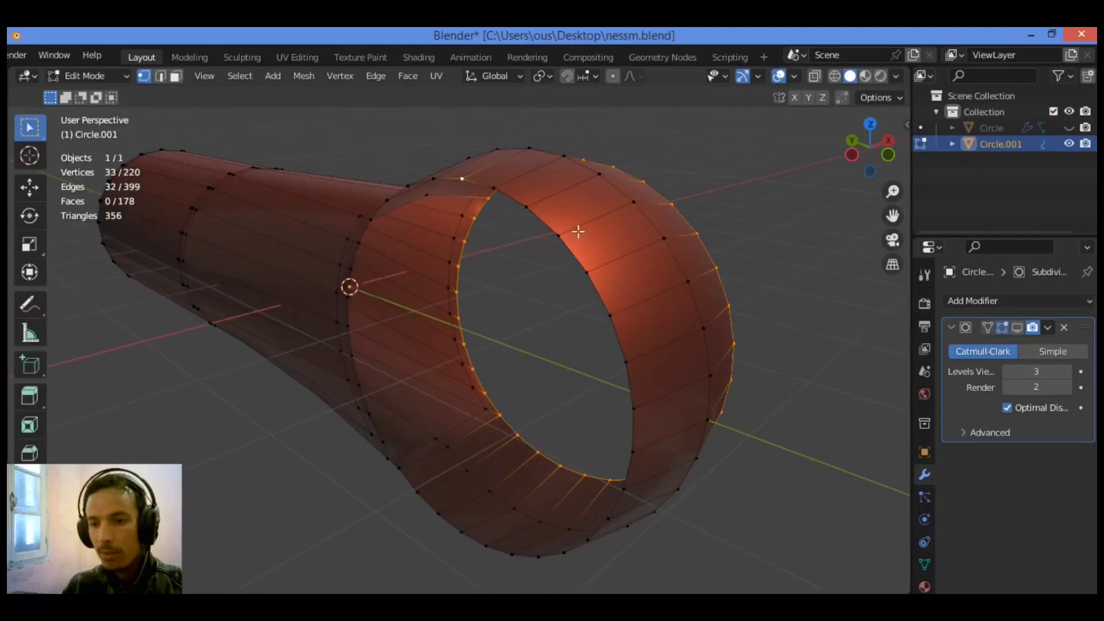
left_click(612, 317, "ctrl")
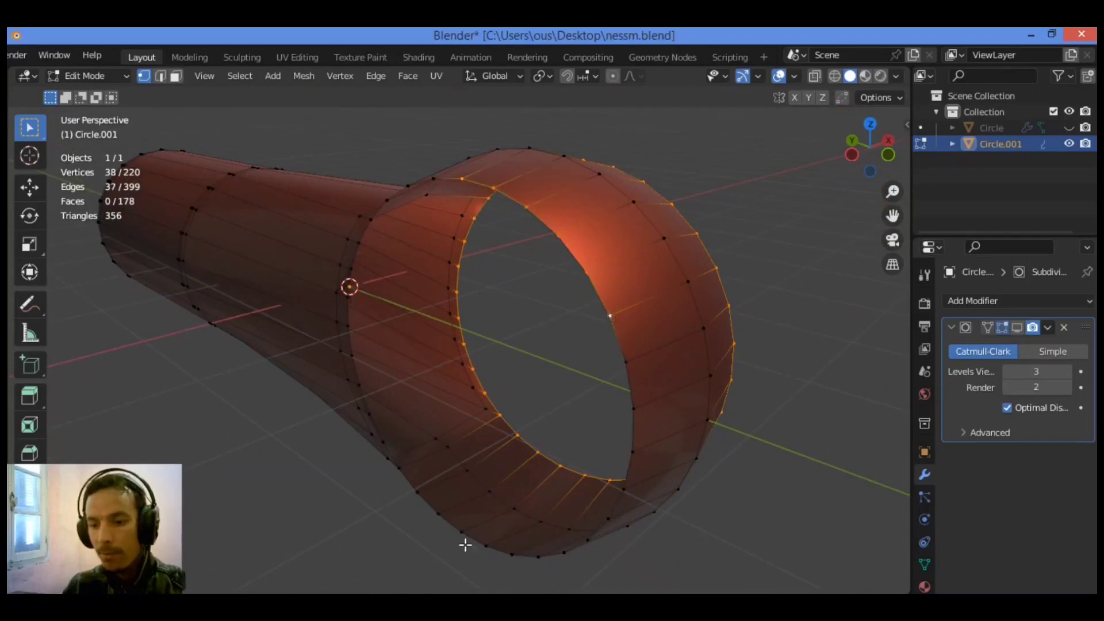
left_click(443, 517, "ctrl")
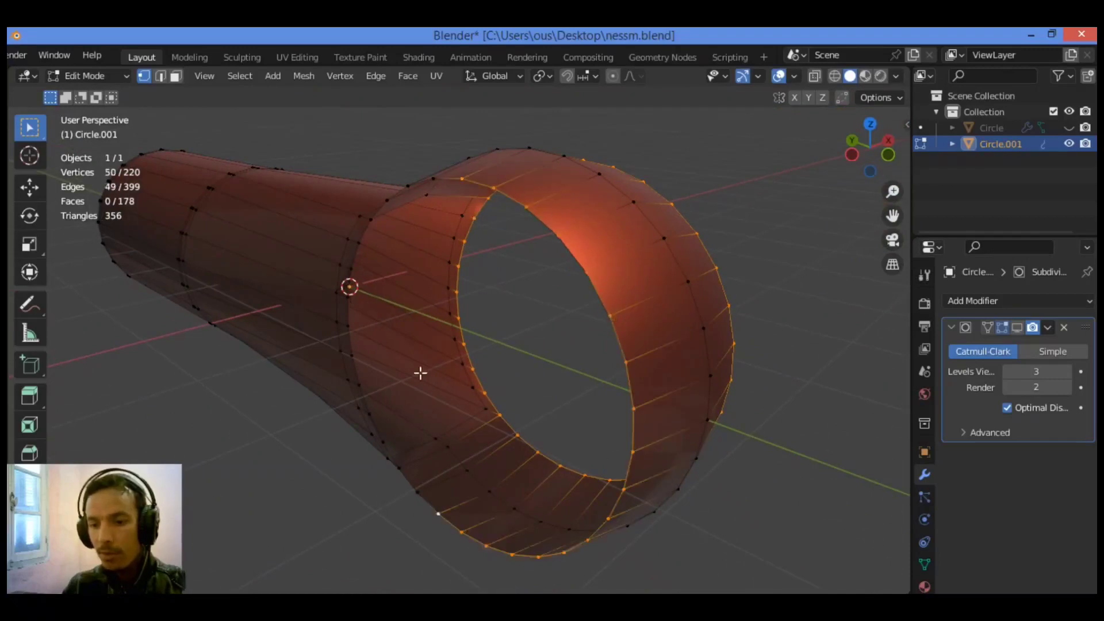
left_click(433, 180, "ctrl")
left_click_drag(871, 148, 732, 154)
left_click_drag(811, 155, 809, 180)
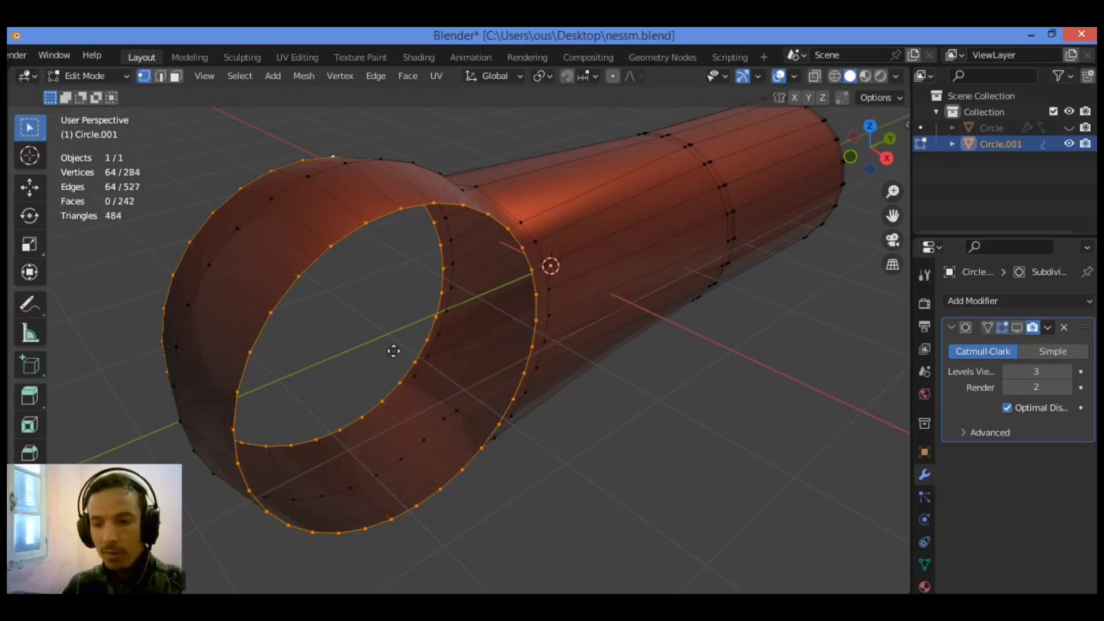
Extrude both selected rim loops in place and scale the new edges inward to about 0.795.
key("e")
right_click(393, 351)
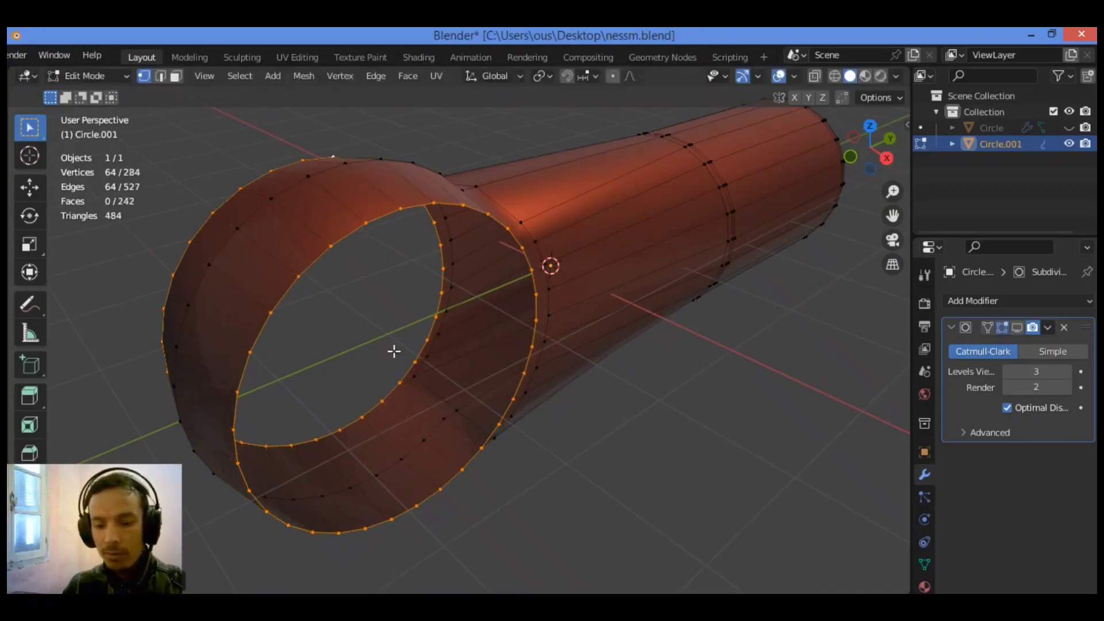
key("s")
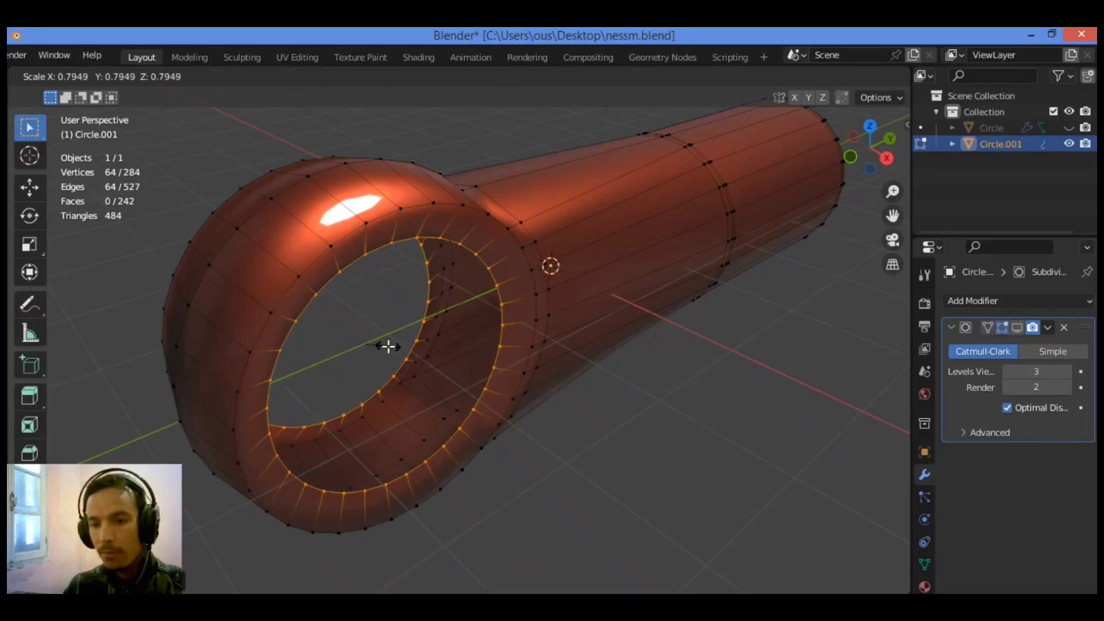
left_click(388, 346)
Extrude the two inner loops again and scale them inward to about 0.836.
key("e")
right_click(439, 313)
key("s")
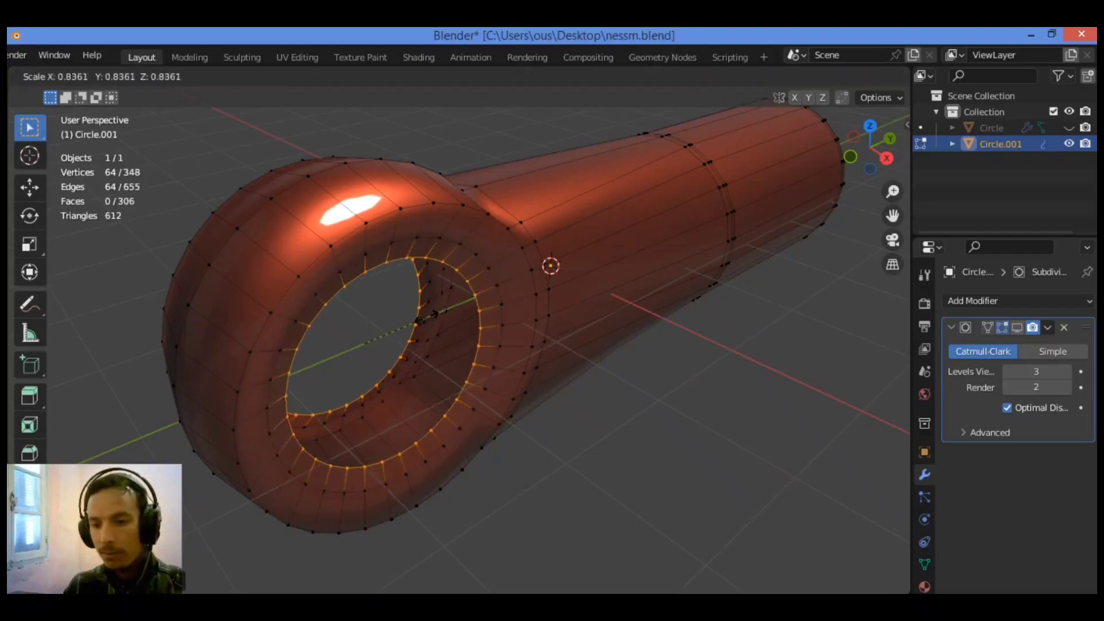
left_click(426, 318)
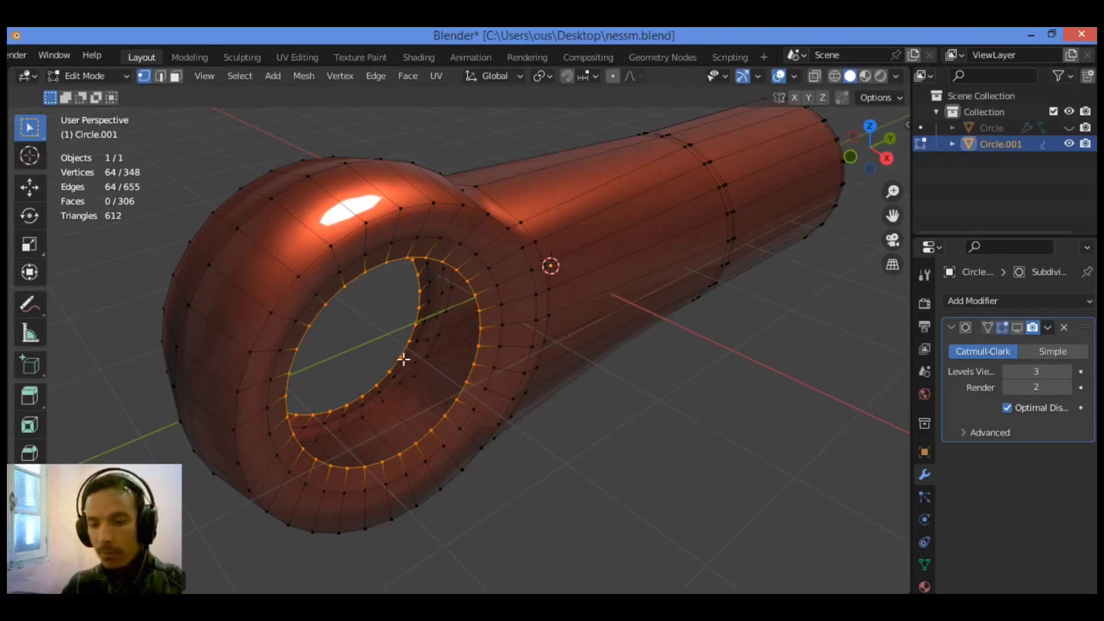
Bridge the two inner edge loops with LoopTools to form the inside wall of the ring's hole.
key("g")
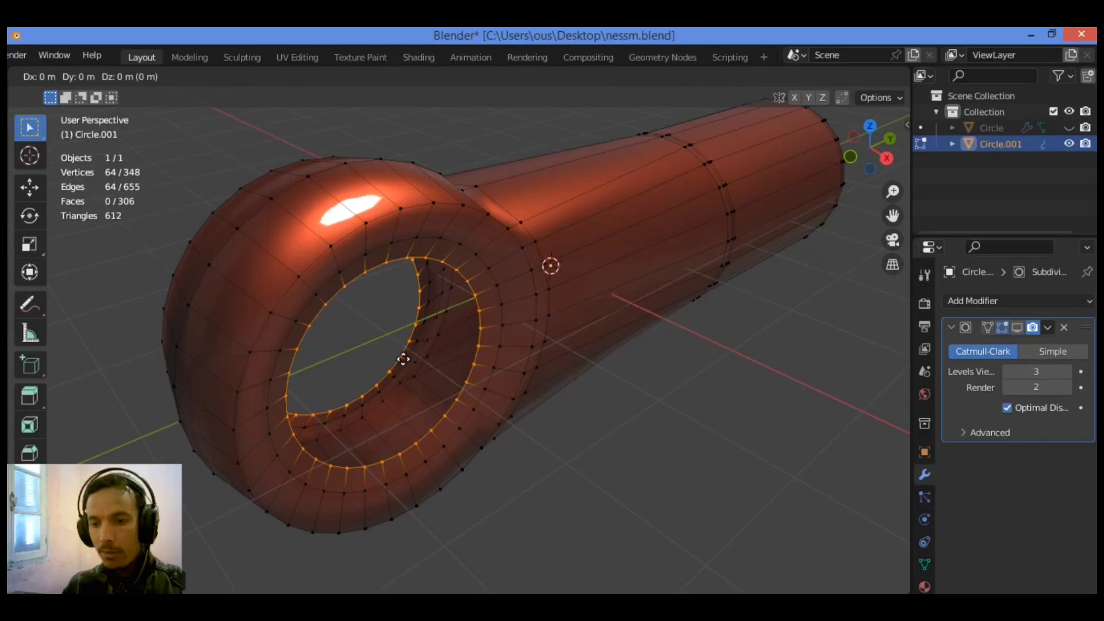
right_click(403, 359)
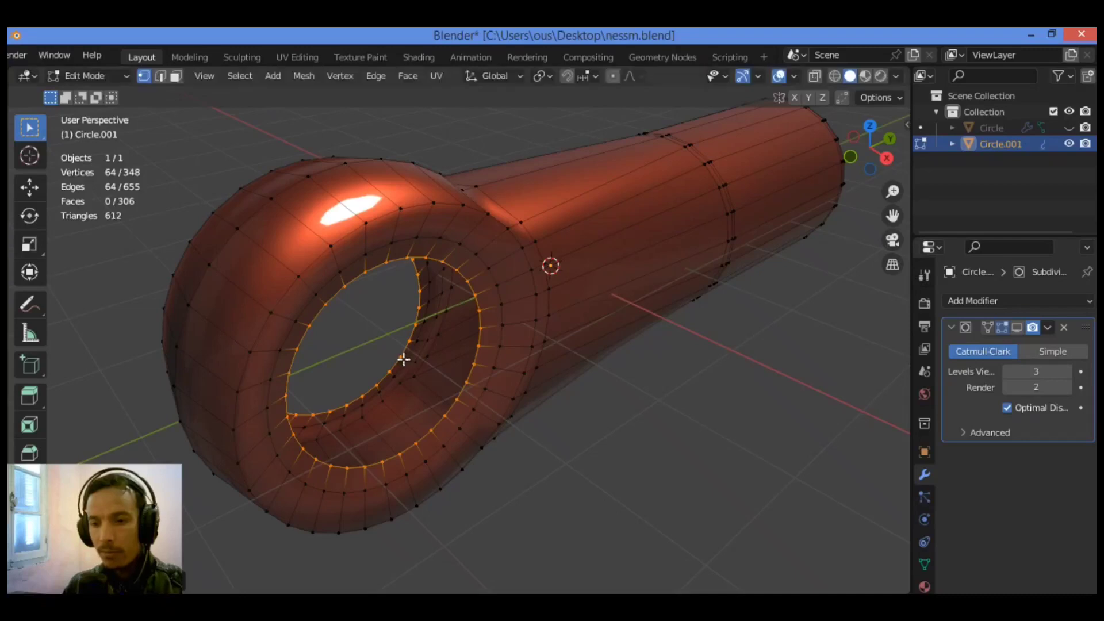
right_click(436, 282)
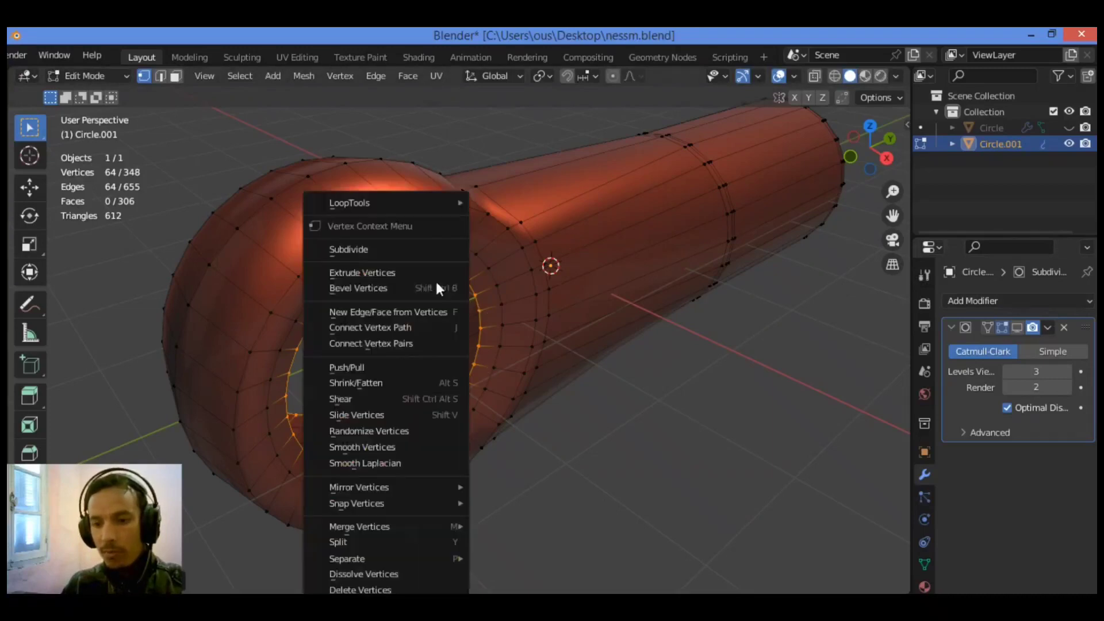
mouse_move(433, 199)
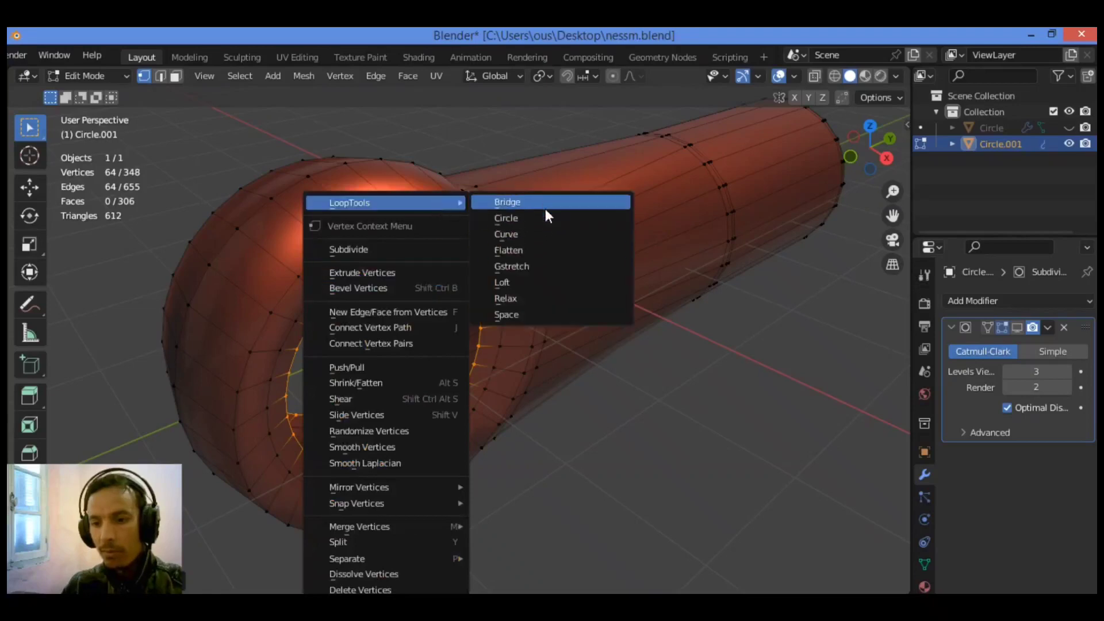
left_click(544, 203)
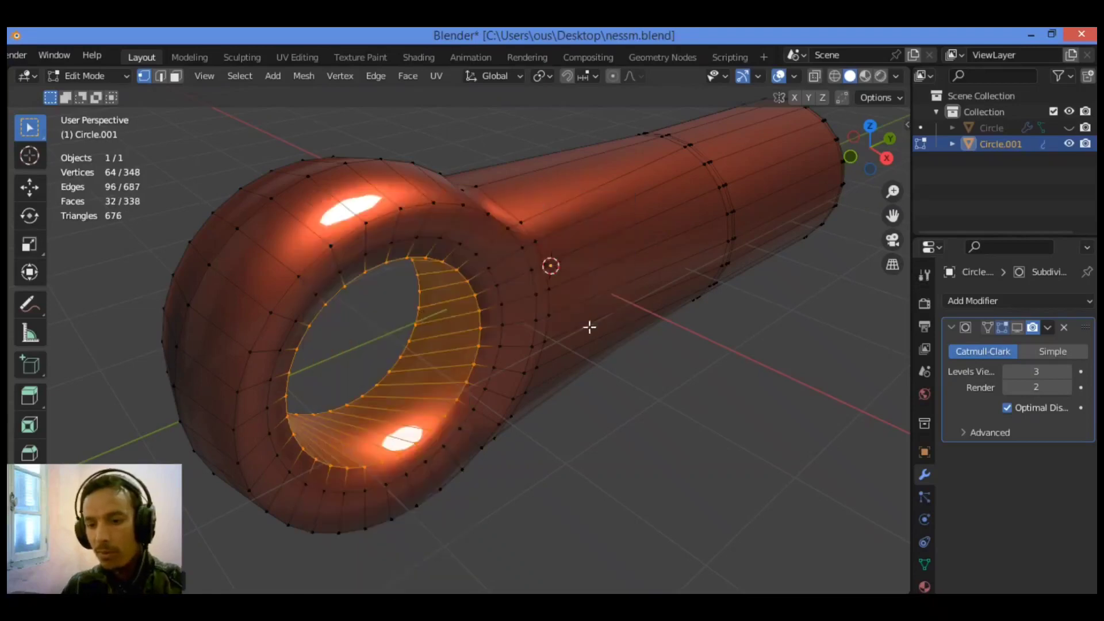
Inspect the bridged ring from other angles and preview it by toggling the Subdivision modifier's viewport display.
left_click_drag(885, 136, 857, 150)
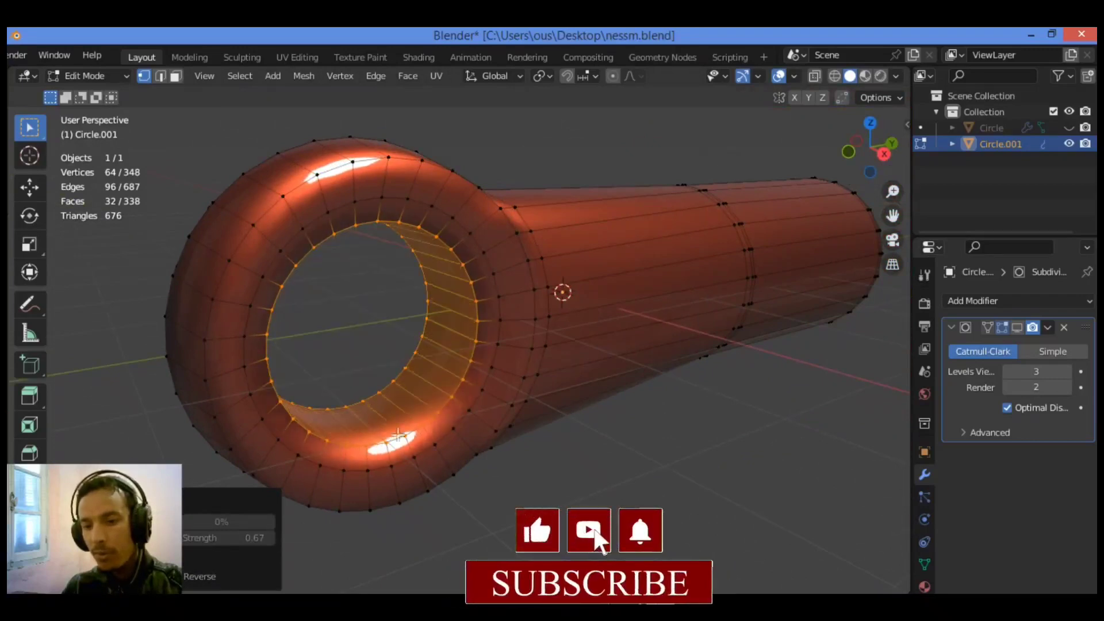
left_click_drag(881, 140, 910, 175)
left_click_drag(815, 216, 817, 162)
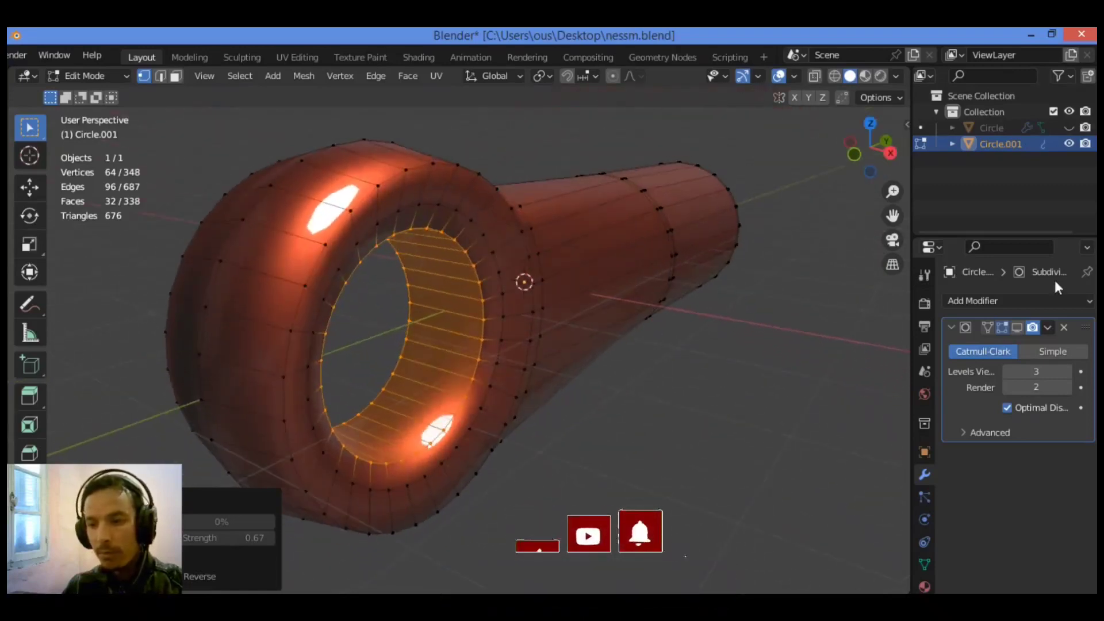
left_click(1020, 326)
left_click(1020, 325)
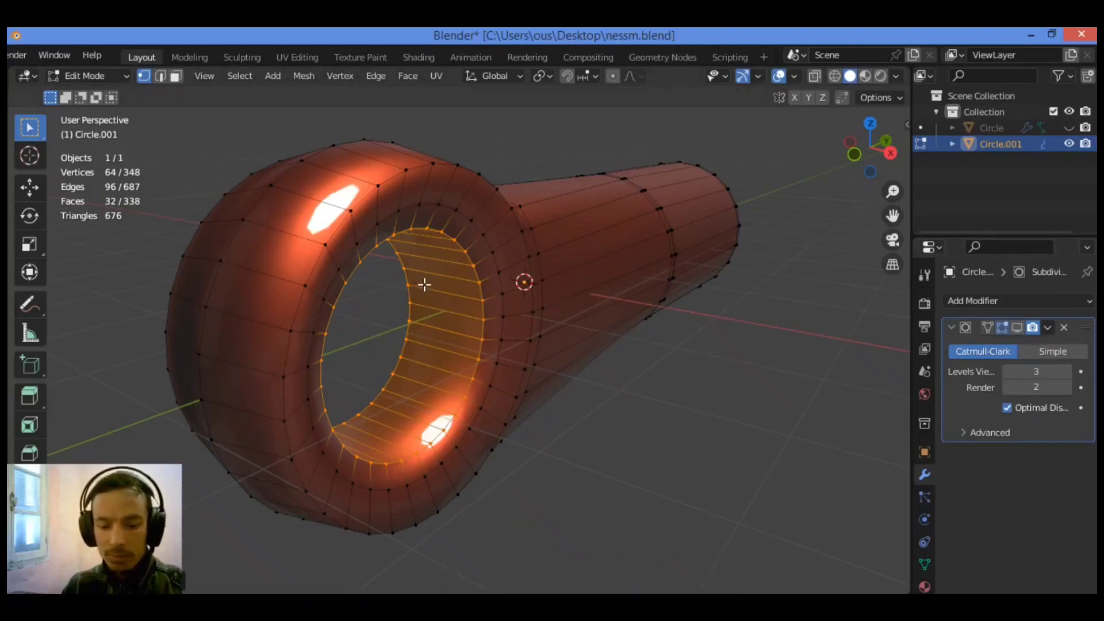
Add two loop cuts around the hole's inside wall, one close to each rim, sliding the second to about -0.913.
key("ctrl+r")
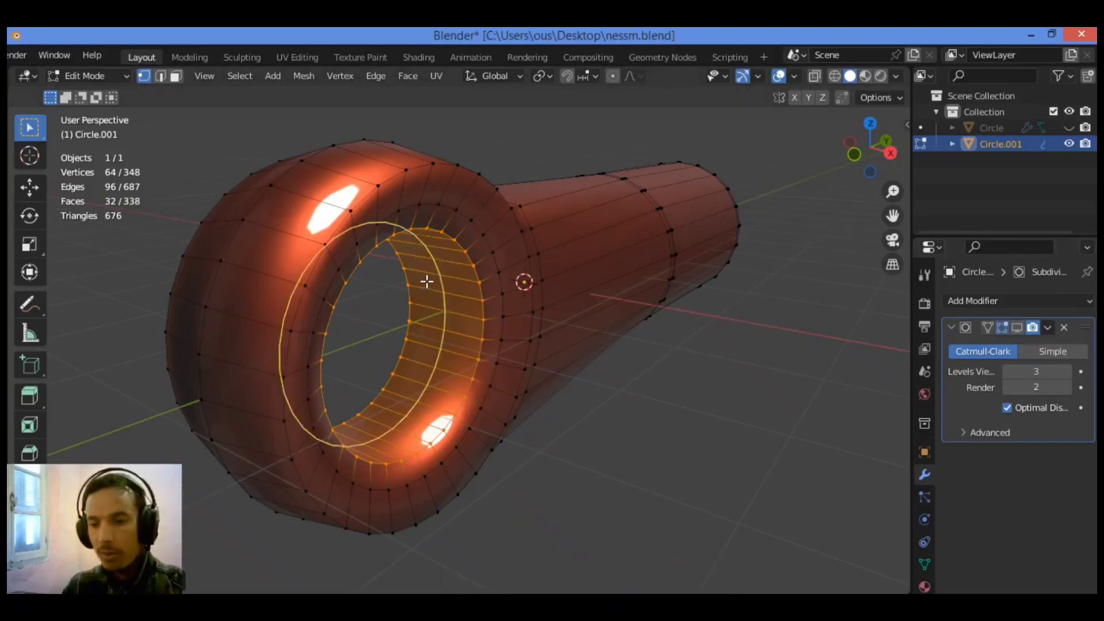
left_click(427, 281)
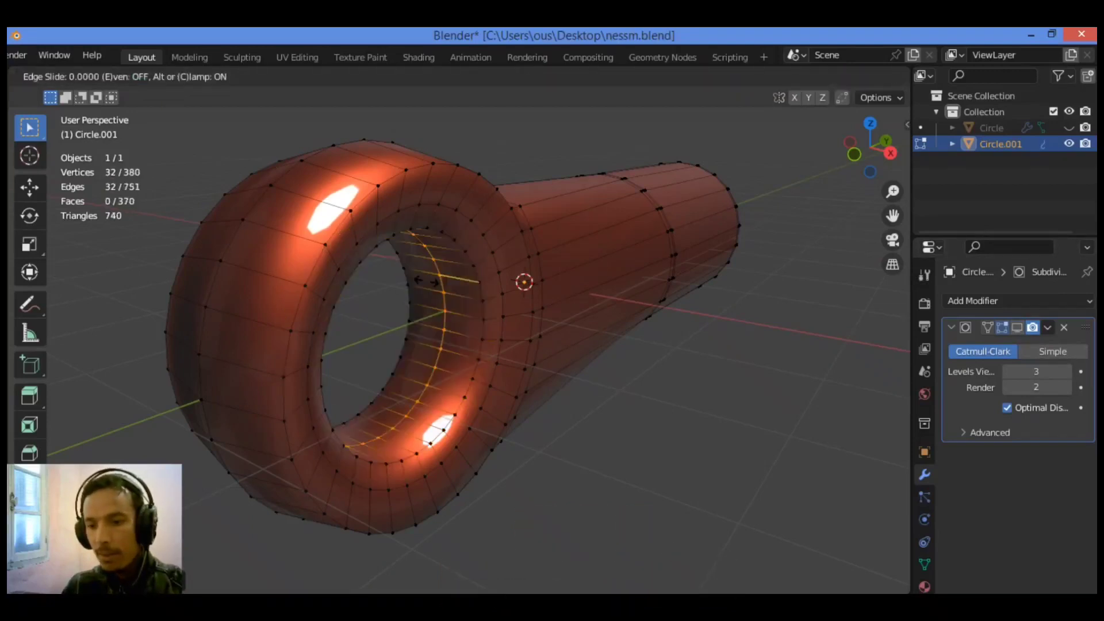
left_click(459, 305)
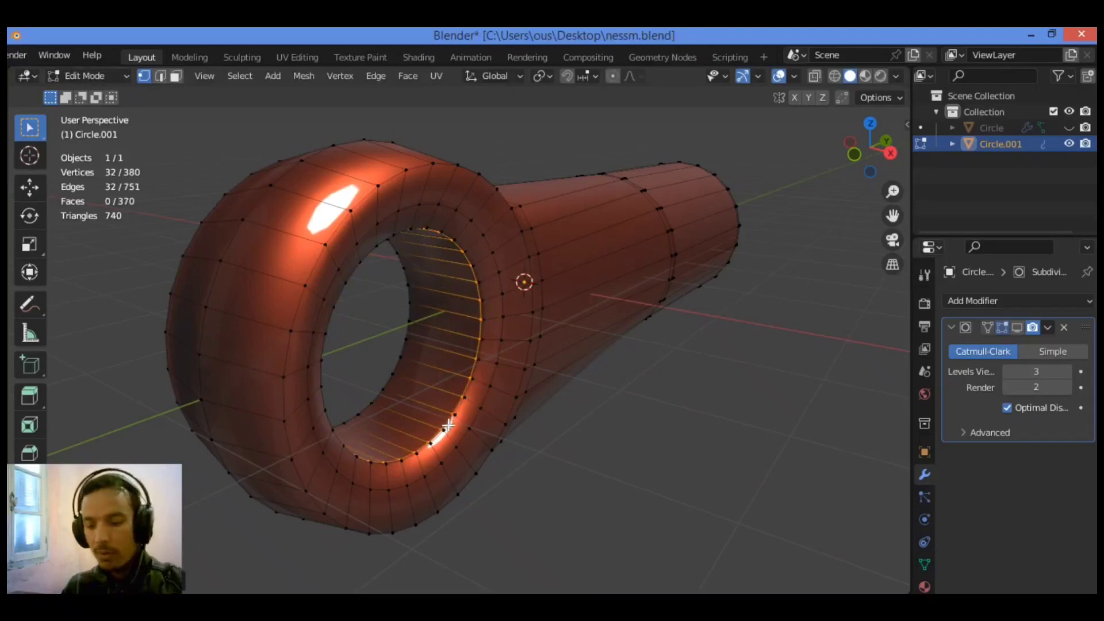
key("ctrl+r")
left_click(431, 394)
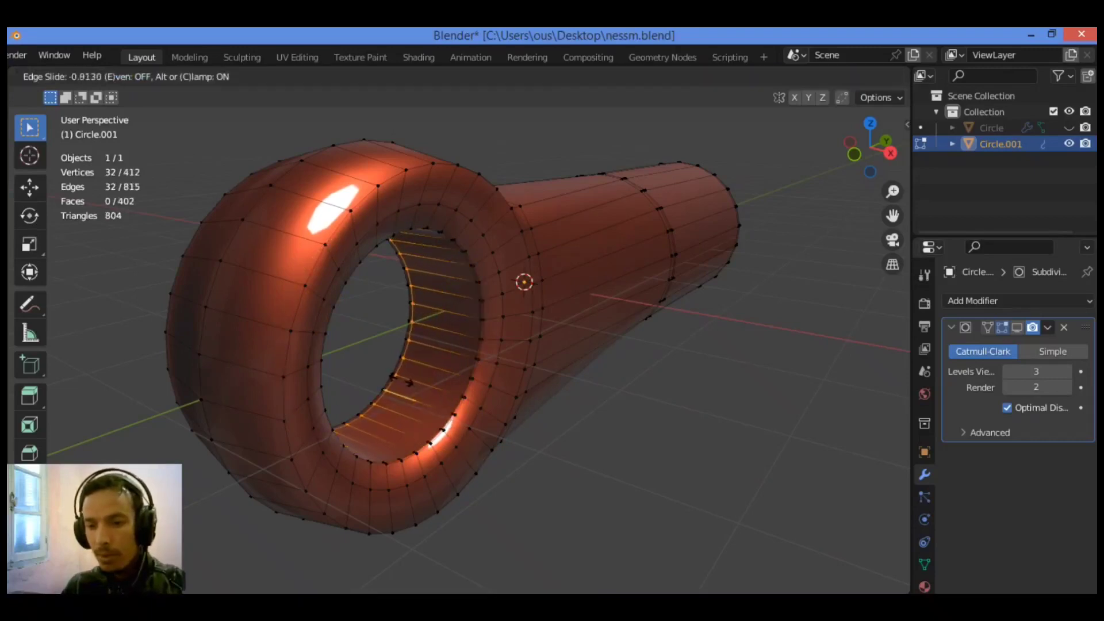
left_click(401, 380)
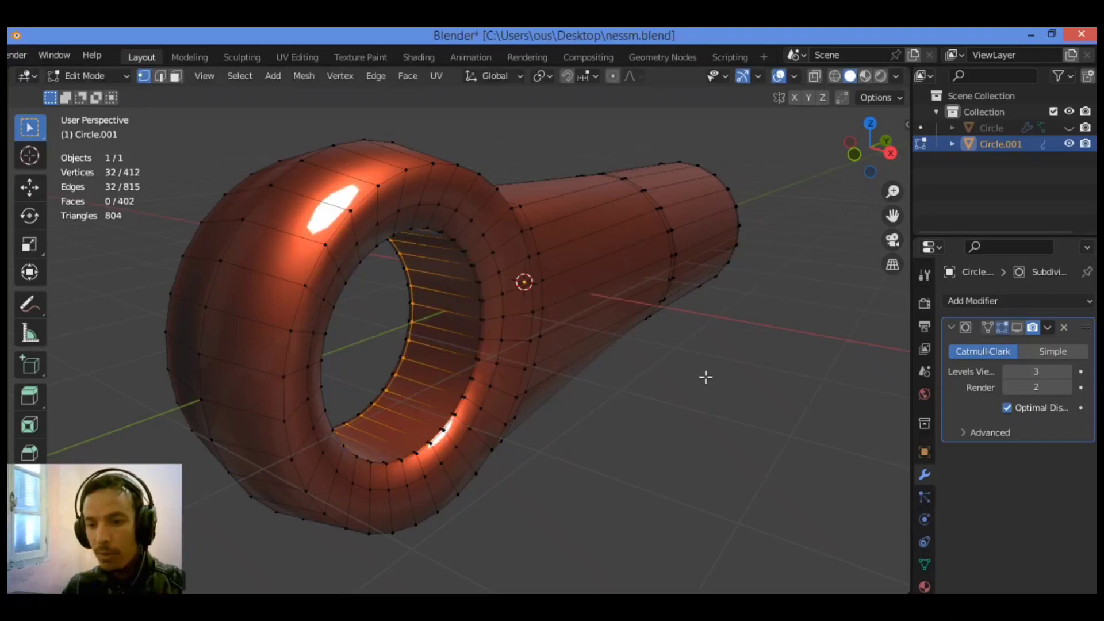
Add a centred loop cut around the middle of the hole's inside wall and clear the selection.
key("ctrl+r")
left_click(436, 349)
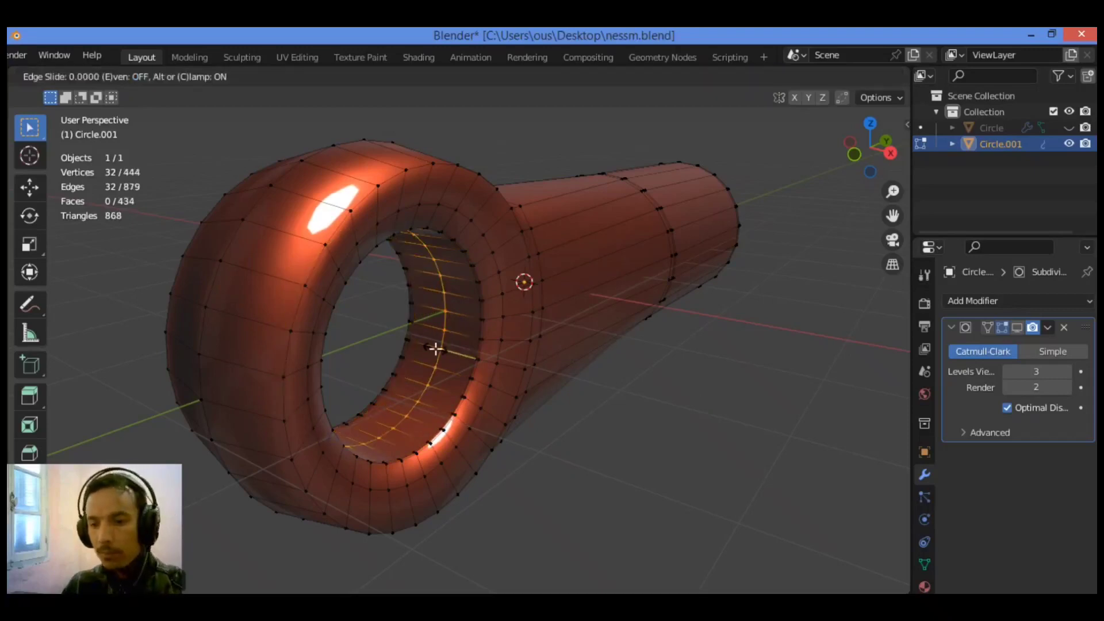
left_click(435, 349)
left_click(693, 428)
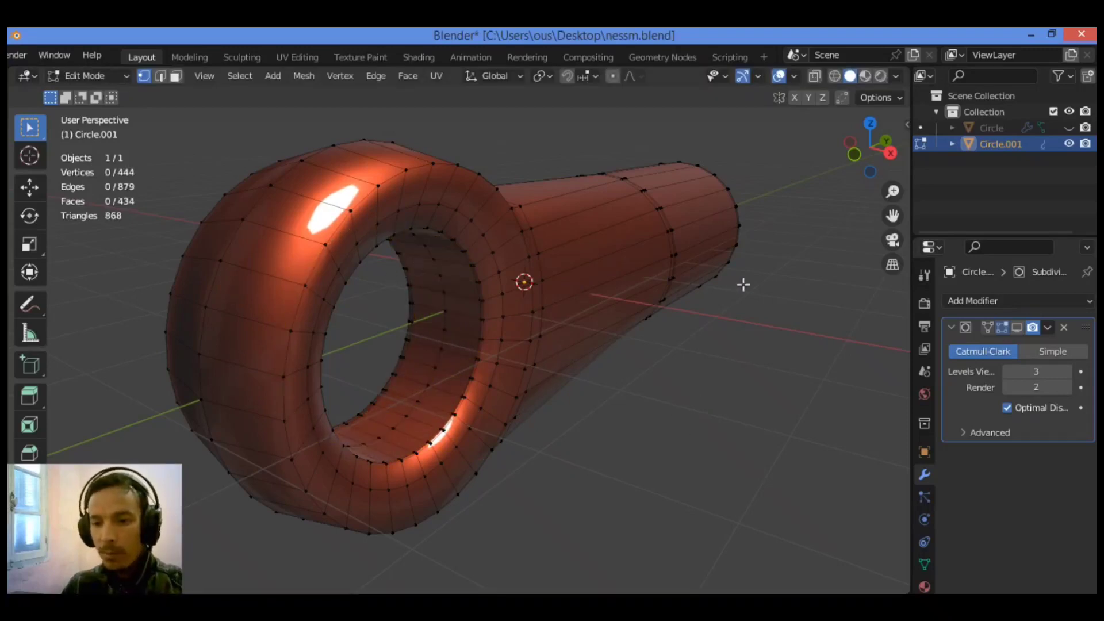
left_click_drag(854, 154, 828, 154)
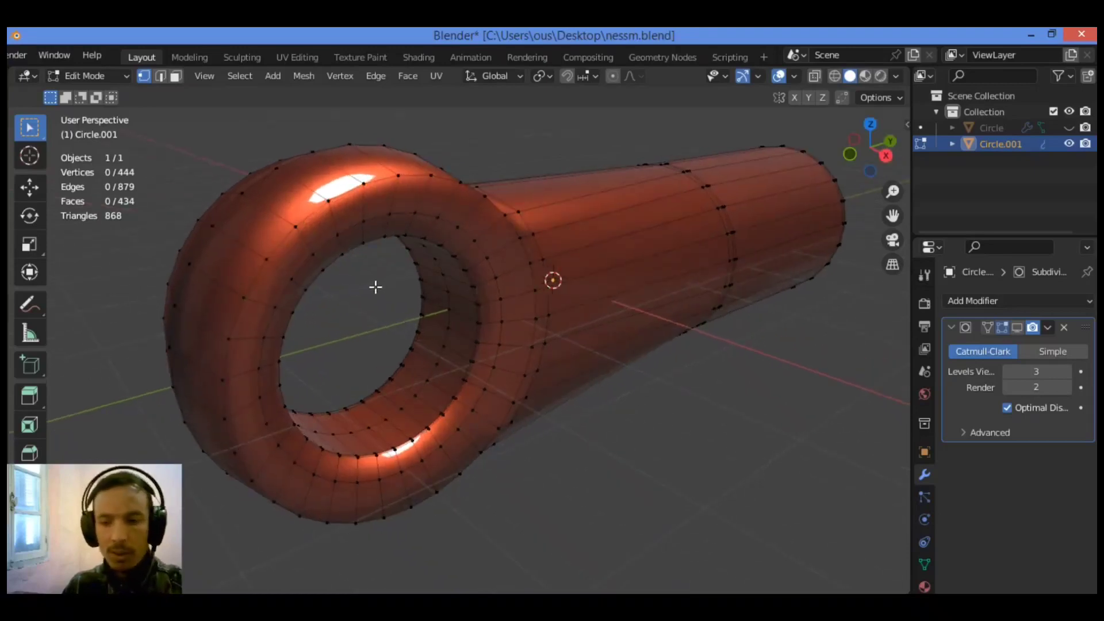
key("ctrl+r")
left_click(412, 234)
left_click(415, 234)
key("ctrl+z")
Add a loop cut on the ring's side face around the hole, sliding it toward the inner rim to about -0.686.
key("ctrl+r")
left_click(416, 230)
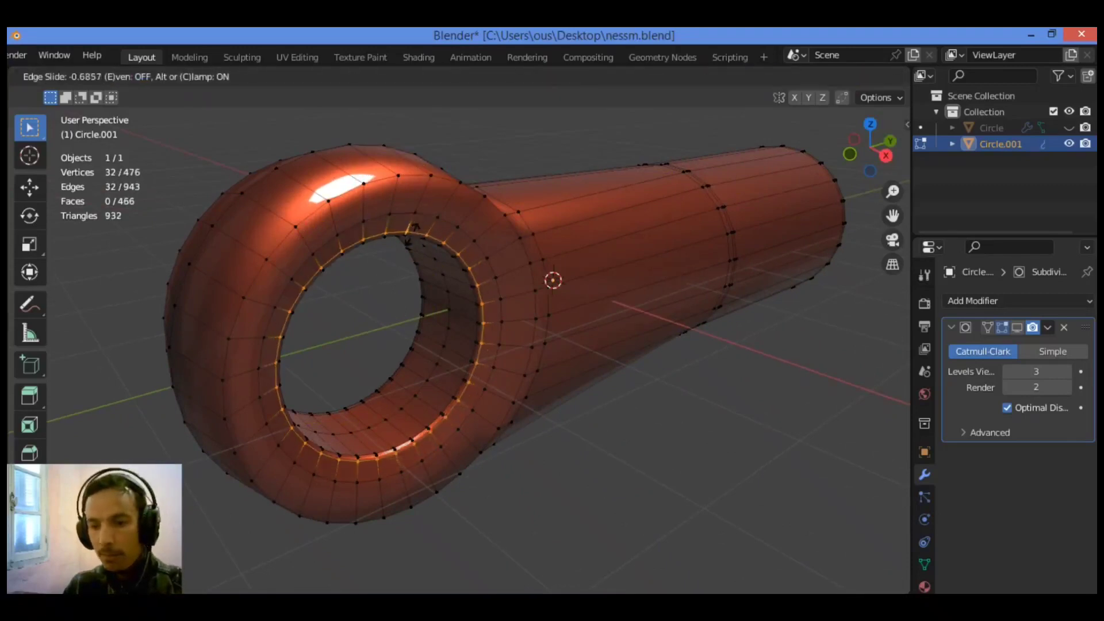
left_click(415, 229)
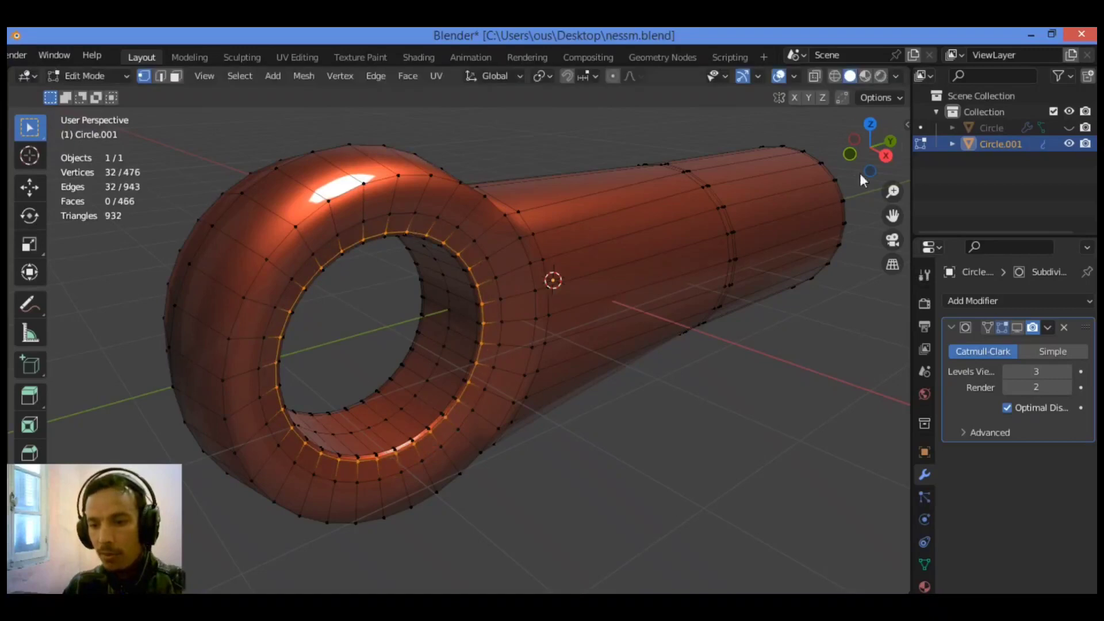
Add a matching loop cut on the ring's opposite side face, placed close to the hole's inner rim.
left_click_drag(871, 177, 529, 275)
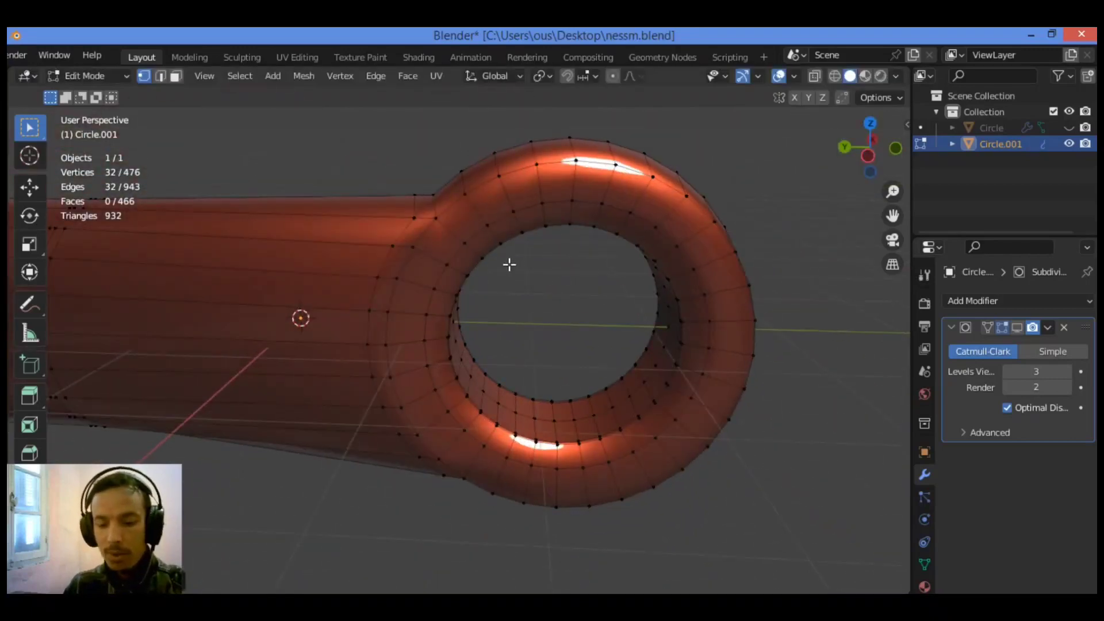
key("ctrl+e")
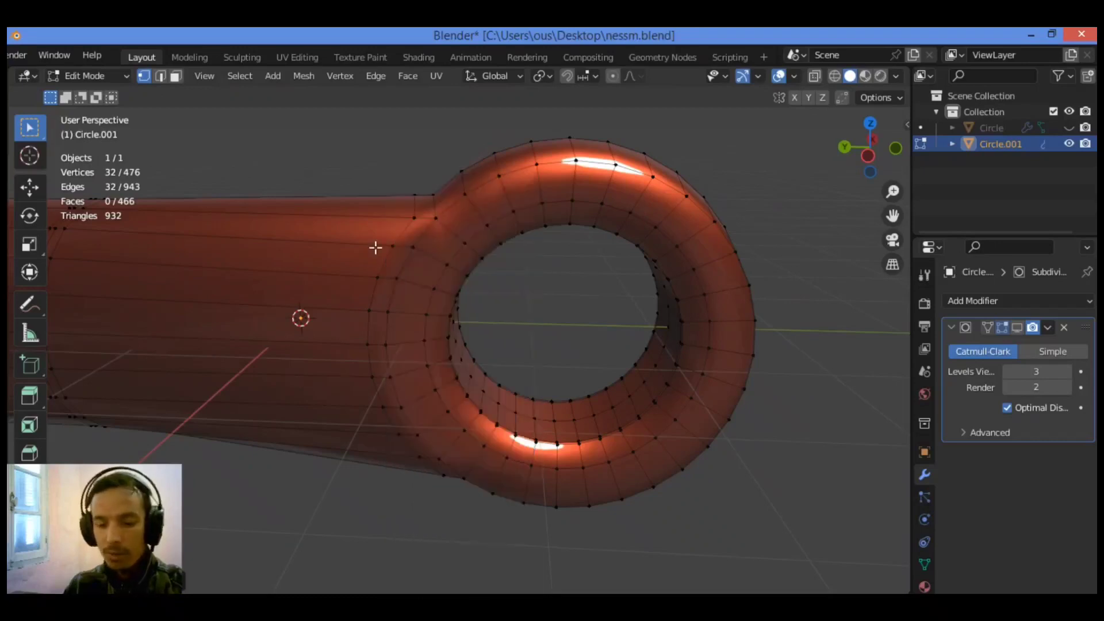
key("ctrl+r")
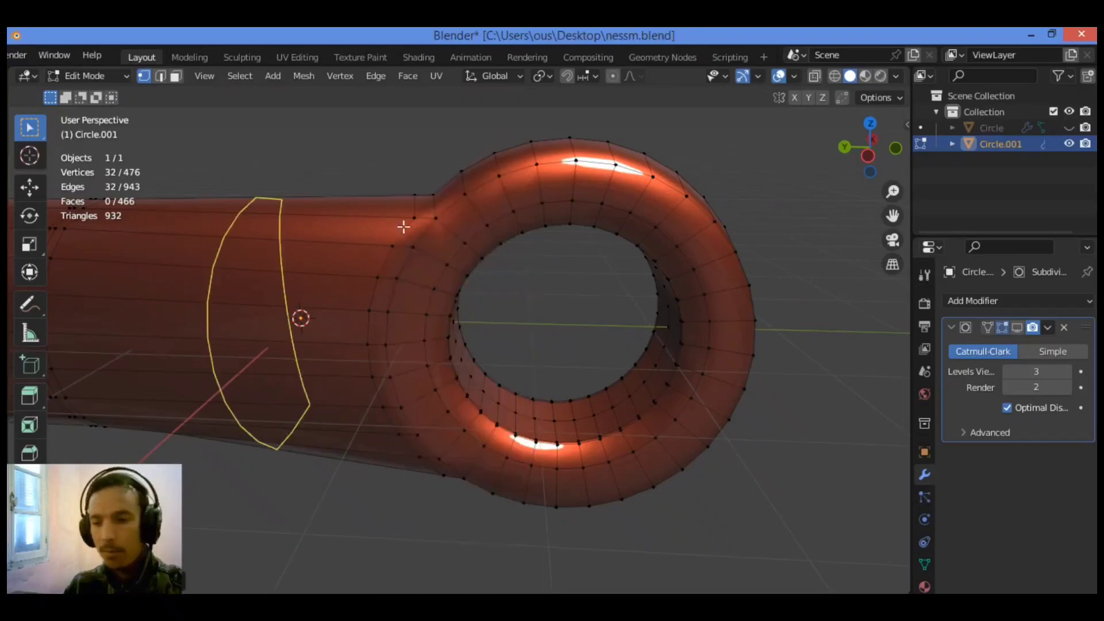
left_click(599, 220)
left_click(600, 233)
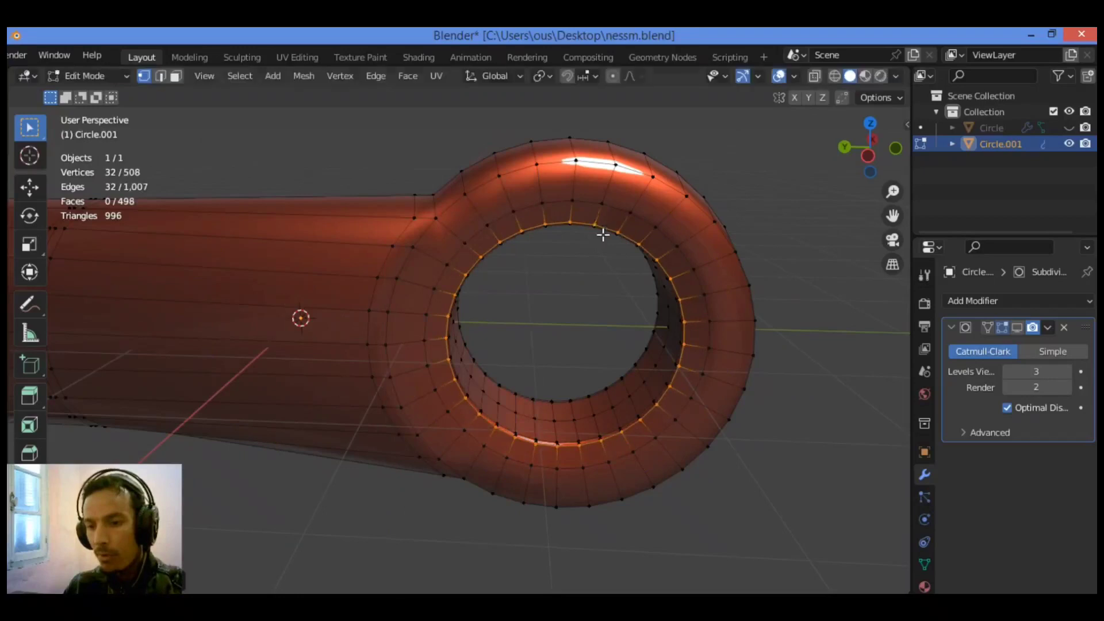
Add a loop cut on the ring's side face, sliding it toward the outer rim to about 0.65.
mouse_move(872, 149)
left_mouse_down()
mouse_move(902, 159)
mouse_move(866, 170)
left_mouse_up()
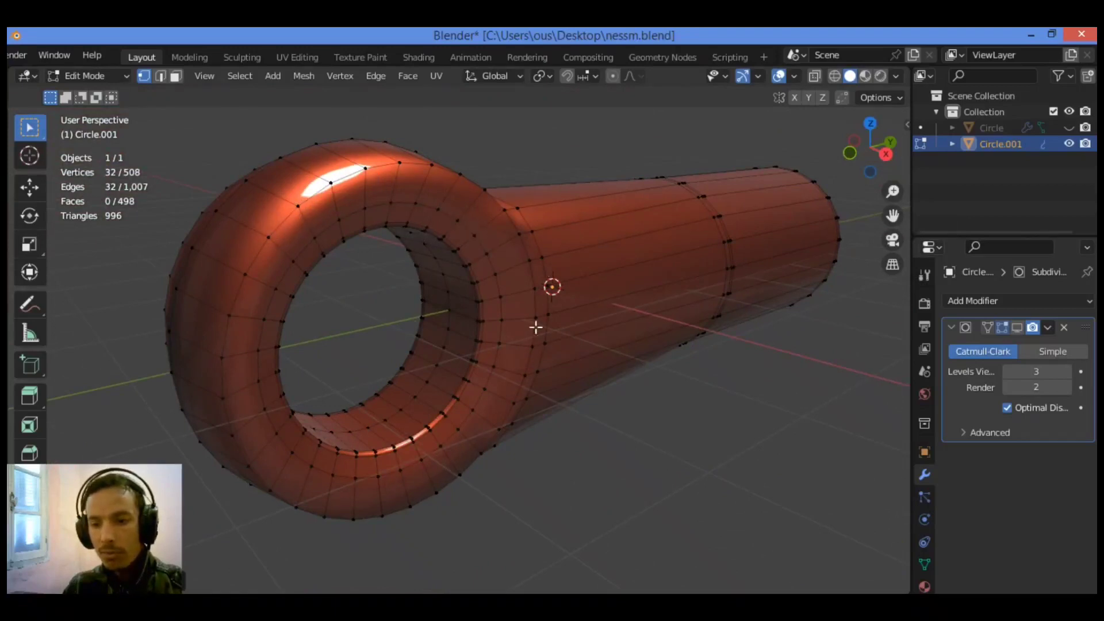
key("ctrl+r")
left_click(453, 194)
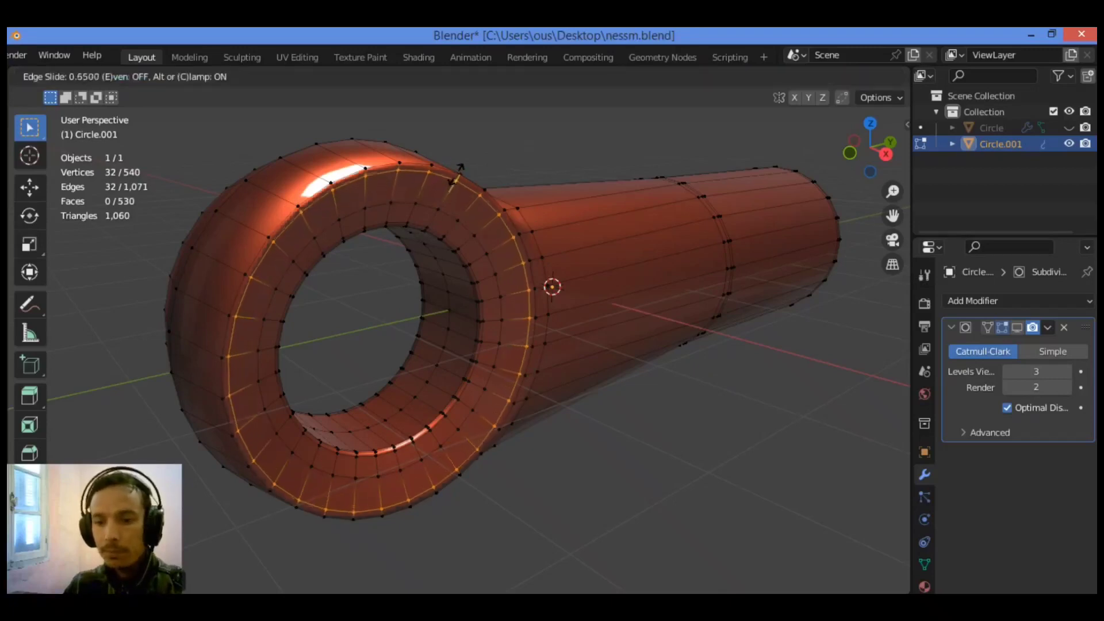
left_click(456, 173)
Add a matching loop cut on the ring's opposite side face, sliding it toward the outer rim to about 0.71.
left_click_drag(870, 145, 838, 172)
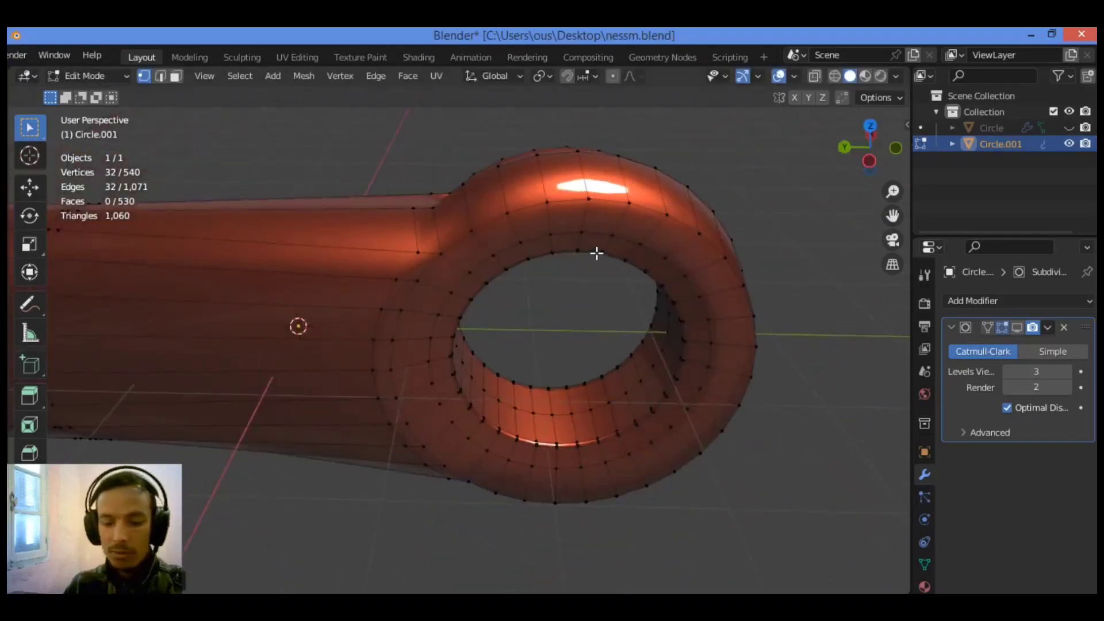
key("ctrl+r")
left_click(616, 223)
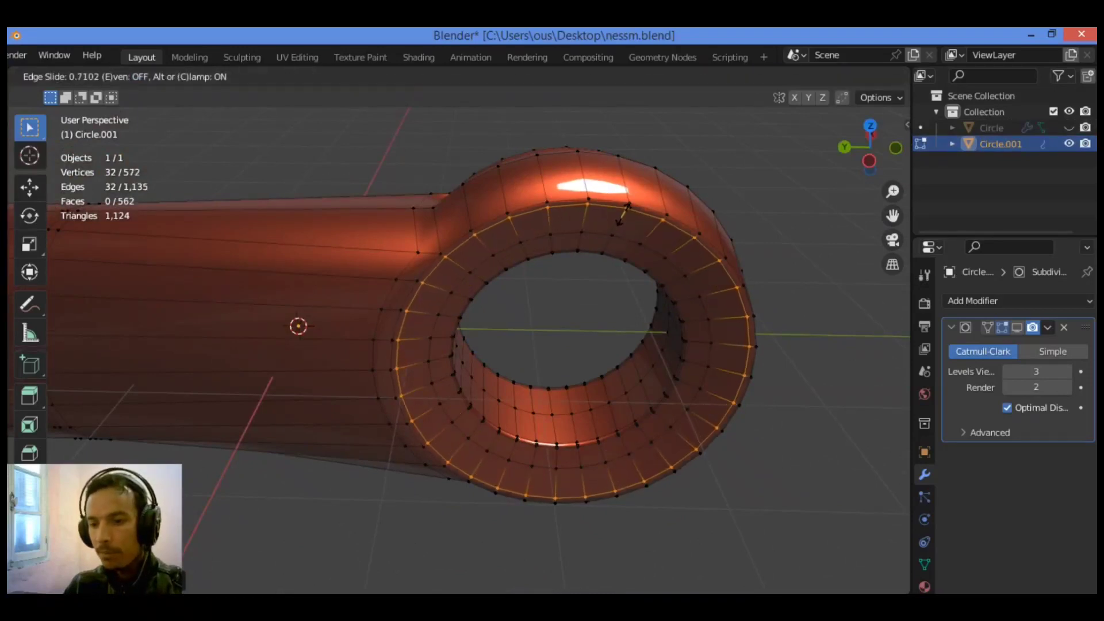
left_click(623, 214)
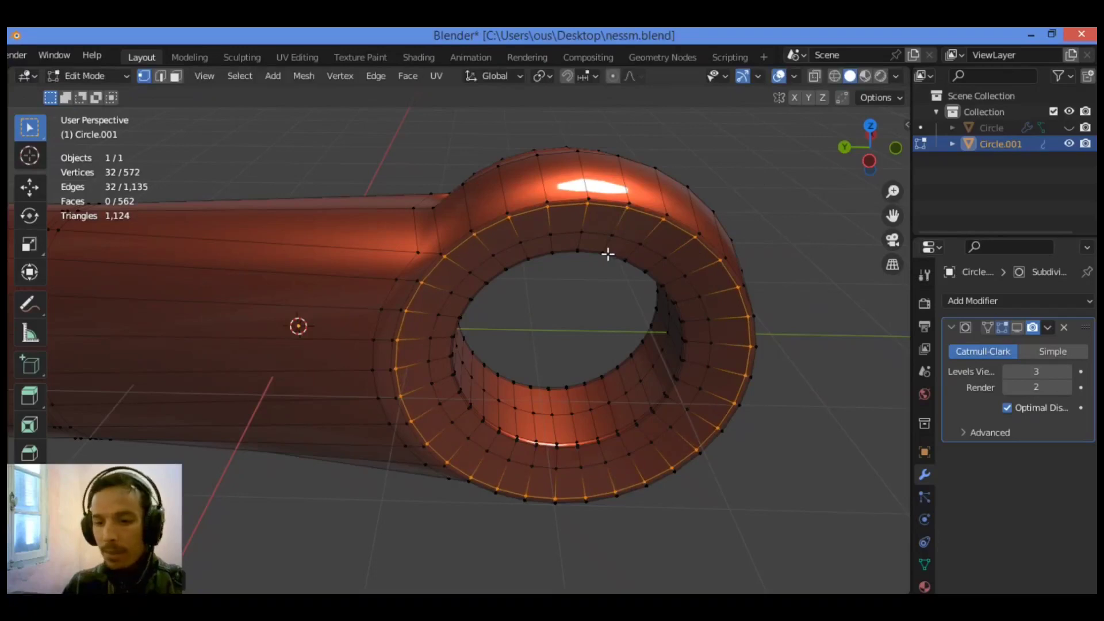
Select the whole mesh and merge its vertices by distance.
key("a")
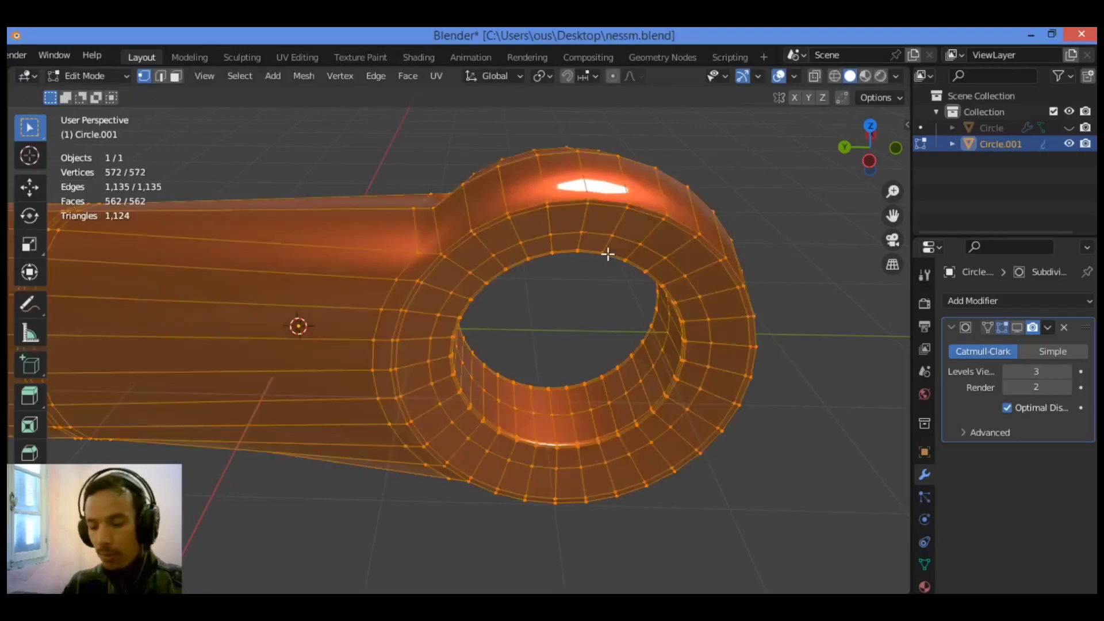
key("m")
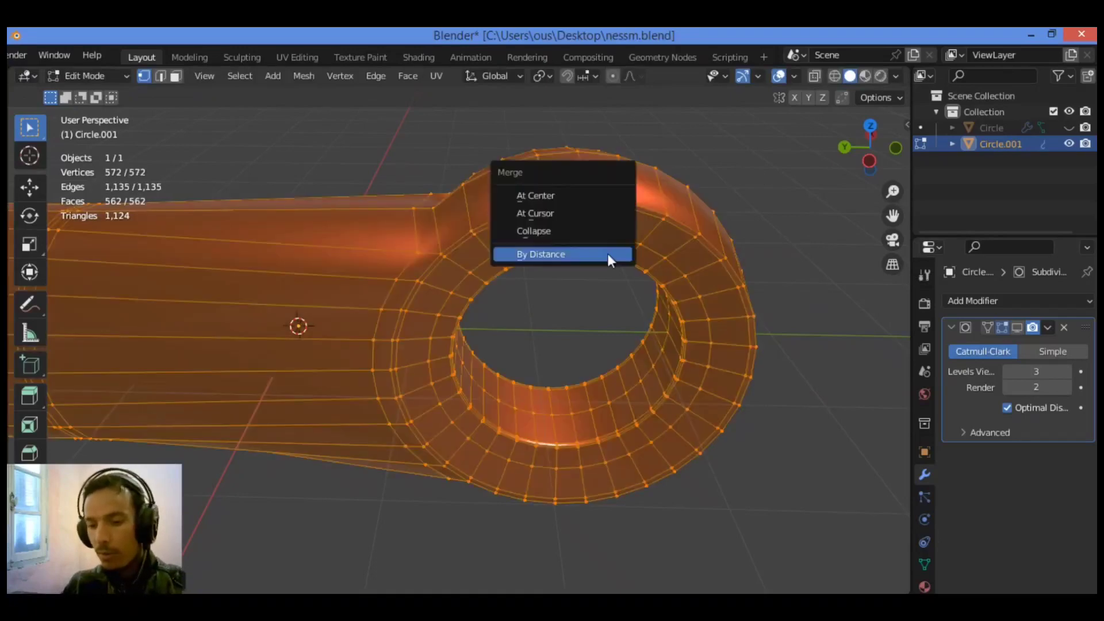
left_click(608, 254)
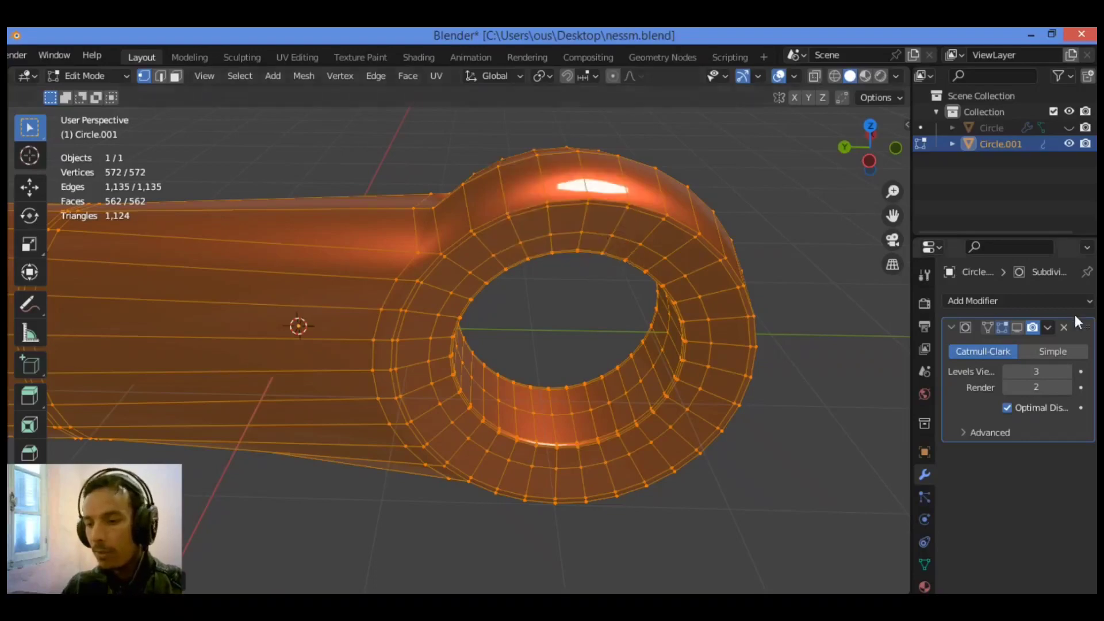
Turn on the Subdivision modifier's viewport display, clear the selection, and return to Object Mode to inspect the smoothed rod.
left_click(1020, 324)
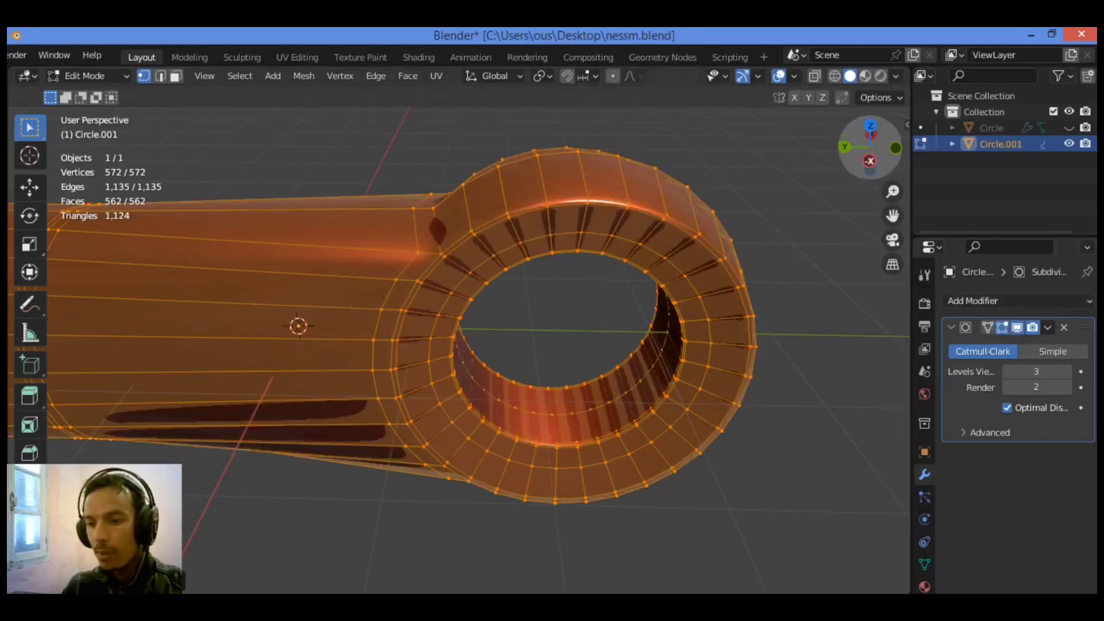
left_click_drag(870, 163, 1000, 177)
left_click_drag(839, 173, 885, 168)
key("alt+a")
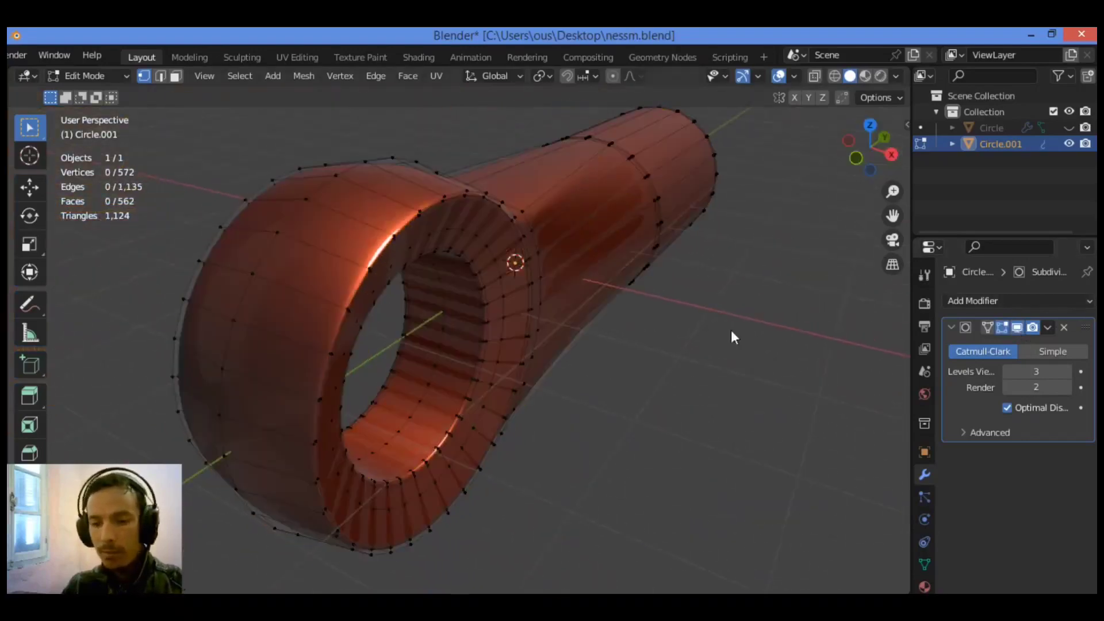
key("Tab")
left_click_drag(881, 155, 841, 196)
middle_click_drag(732, 291, 731, 298)
scroll(730, 298, "down", 4)
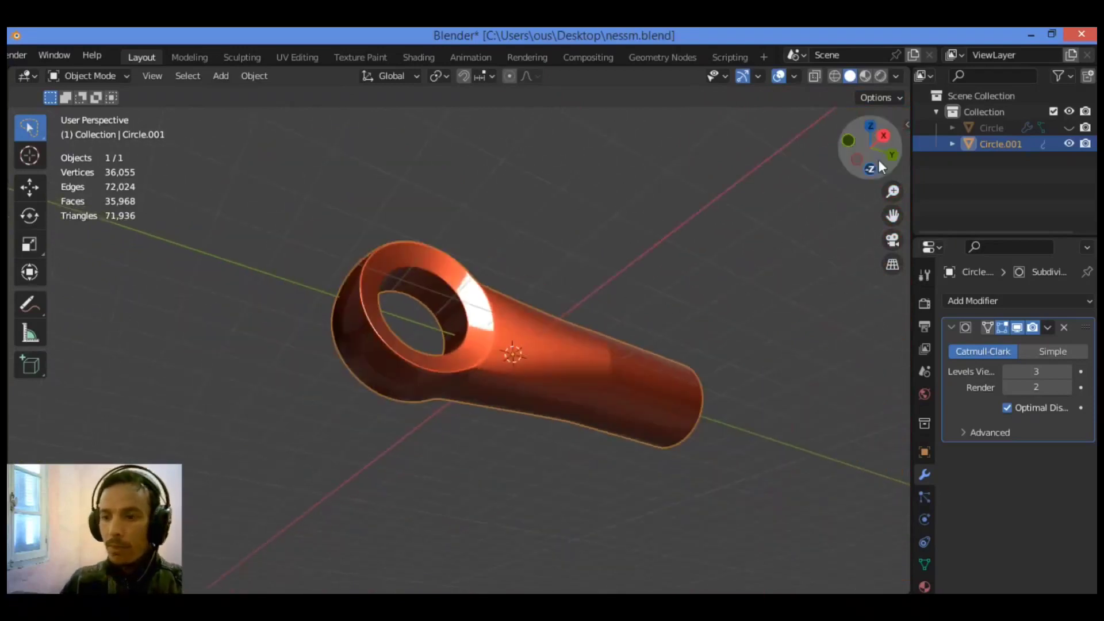
left_click_drag(877, 160, 760, 215)
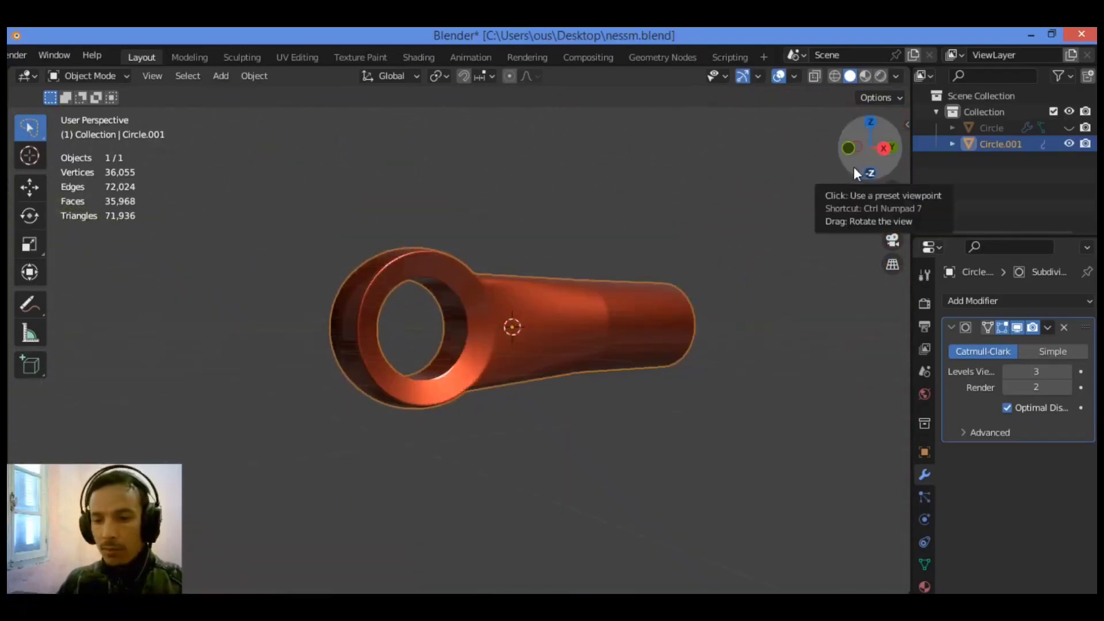
left_click_drag(855, 166, 781, 163)
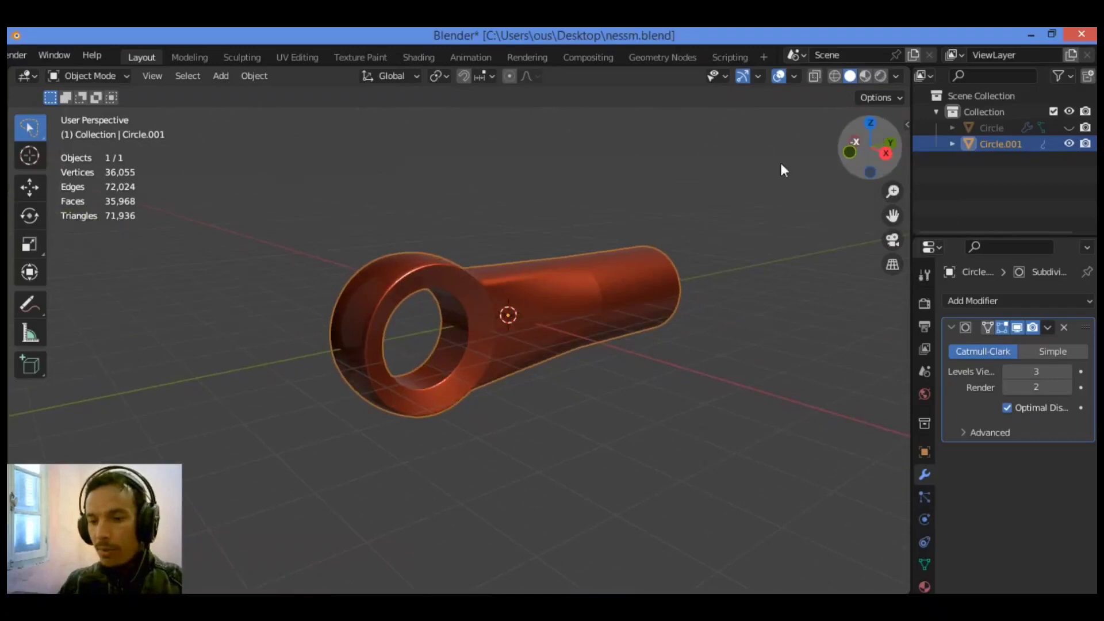
Deselect the rod and examine its shading with the viewport overlays hidden, restoring the overlays at the end.
left_click(743, 172)
left_click(775, 75)
left_click_drag(897, 146, 868, 151)
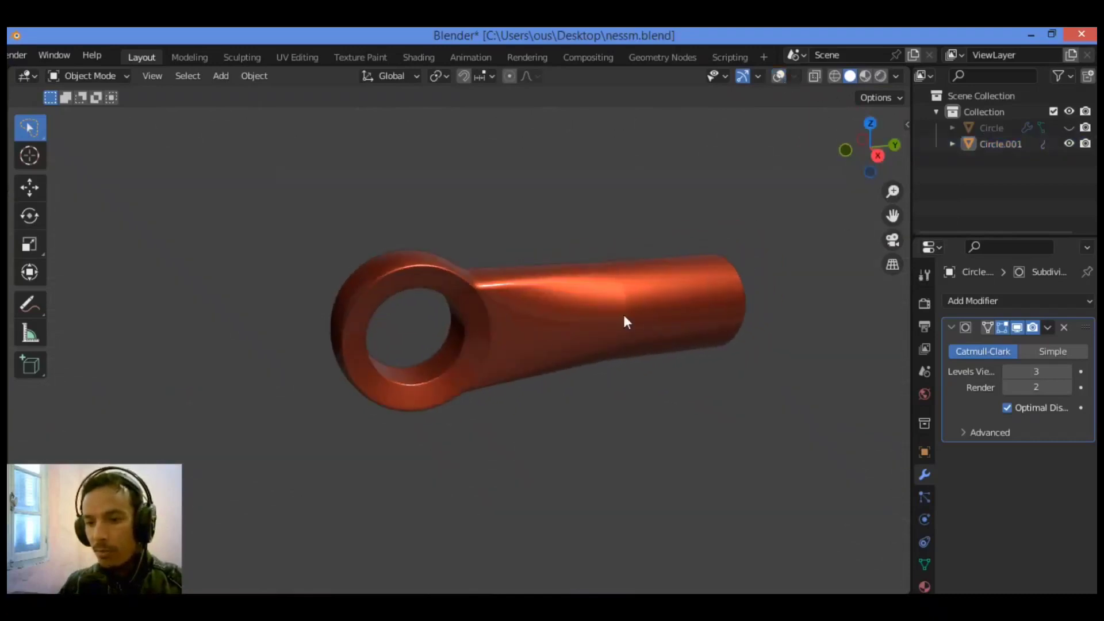
left_click(778, 77)
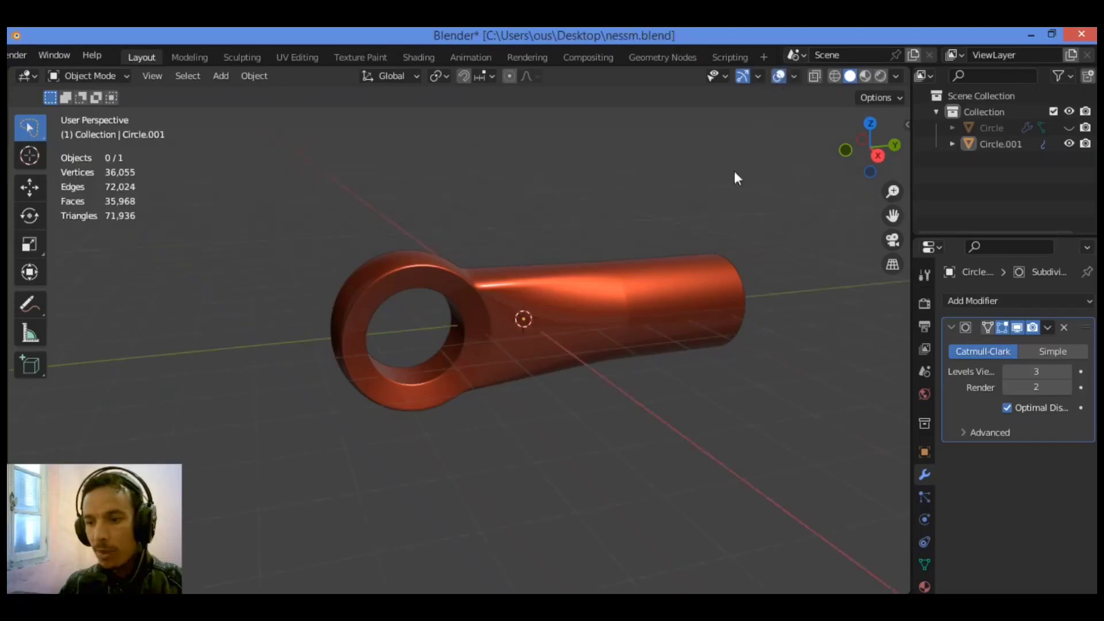
In Edit Mode with the viewport subdivision off, select the ring-side edge loop of the triple loops around the rod's transition.
left_click(633, 296)
key("Tab")
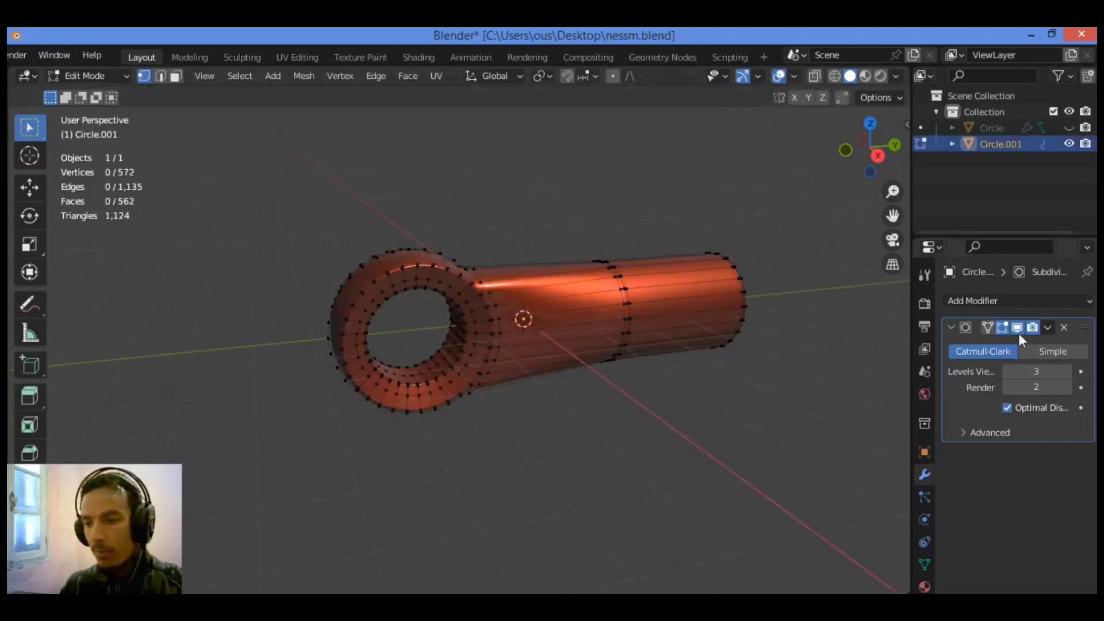
left_click(1018, 327)
left_click_drag(893, 215, 893, 117)
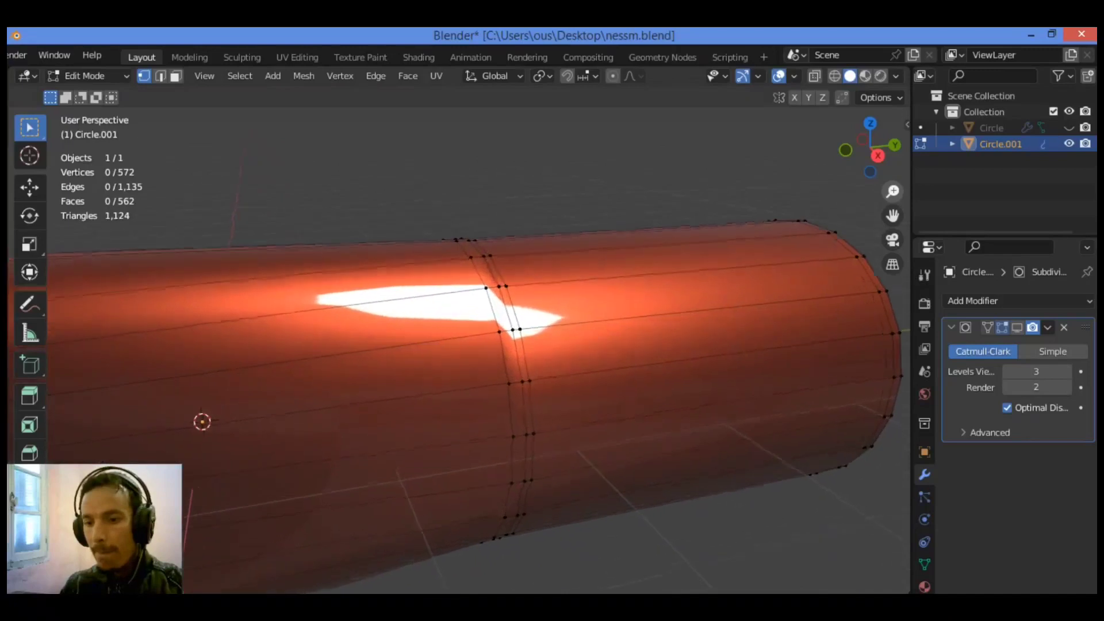
left_click(485, 289)
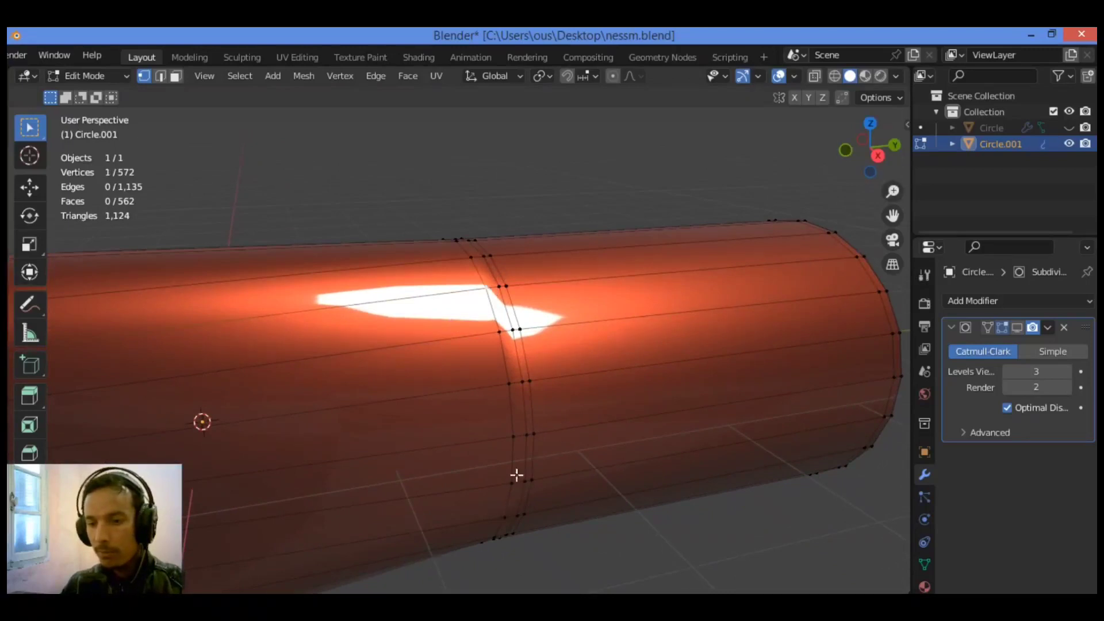
left_click(505, 518, "ctrl")
left_click_drag(870, 146, 906, 75)
left_click(296, 569, "ctrl")
left_click_drag(902, 212, 940, 35)
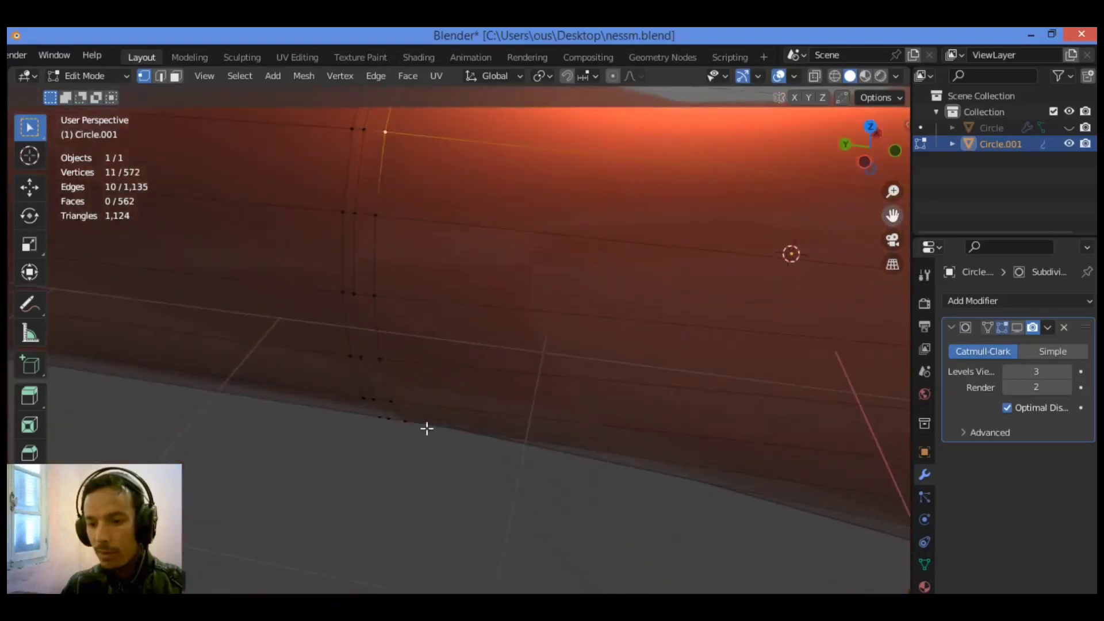
left_click(409, 419, "ctrl")
left_click_drag(870, 149, 765, 246)
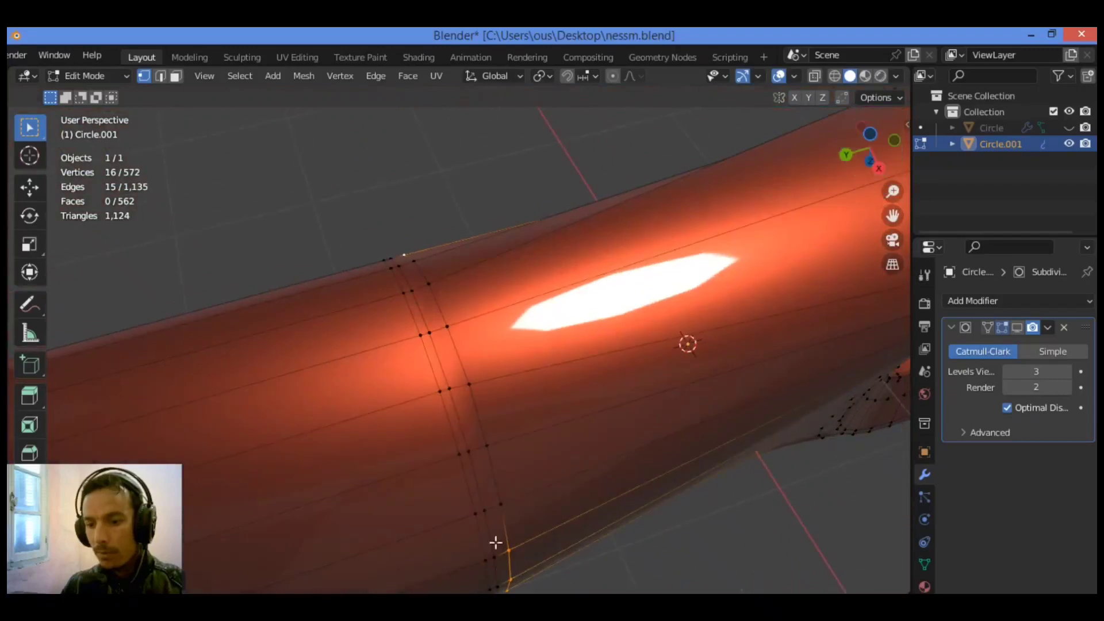
left_click(501, 507, "ctrl")
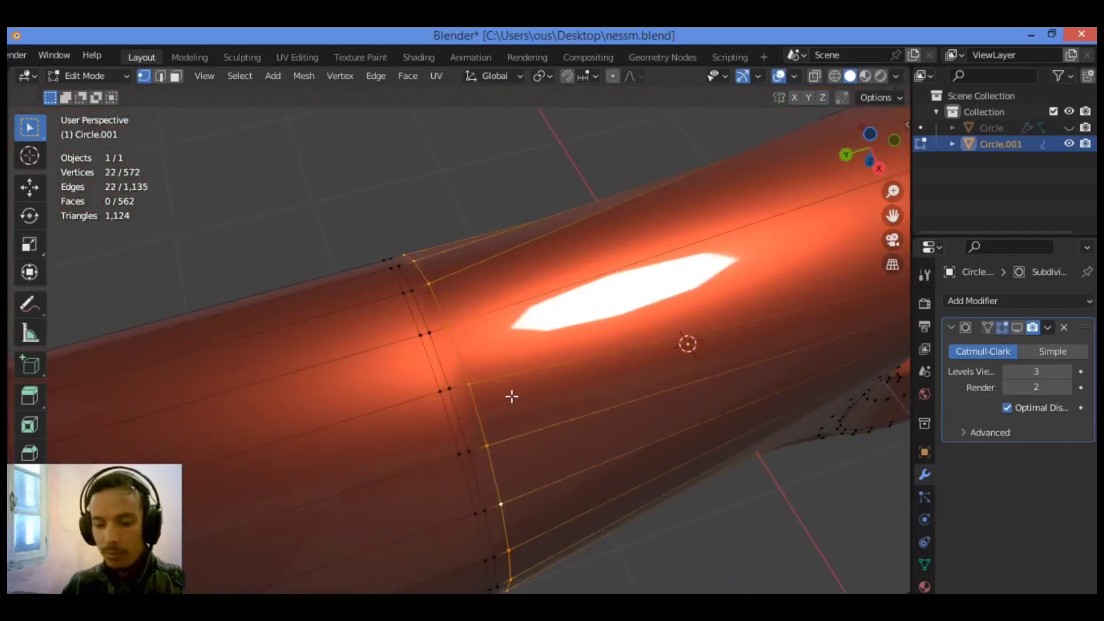
Slide the selected loop along the rod, closer to the two neighbouring loops at the transition.
key("g")
key("g")
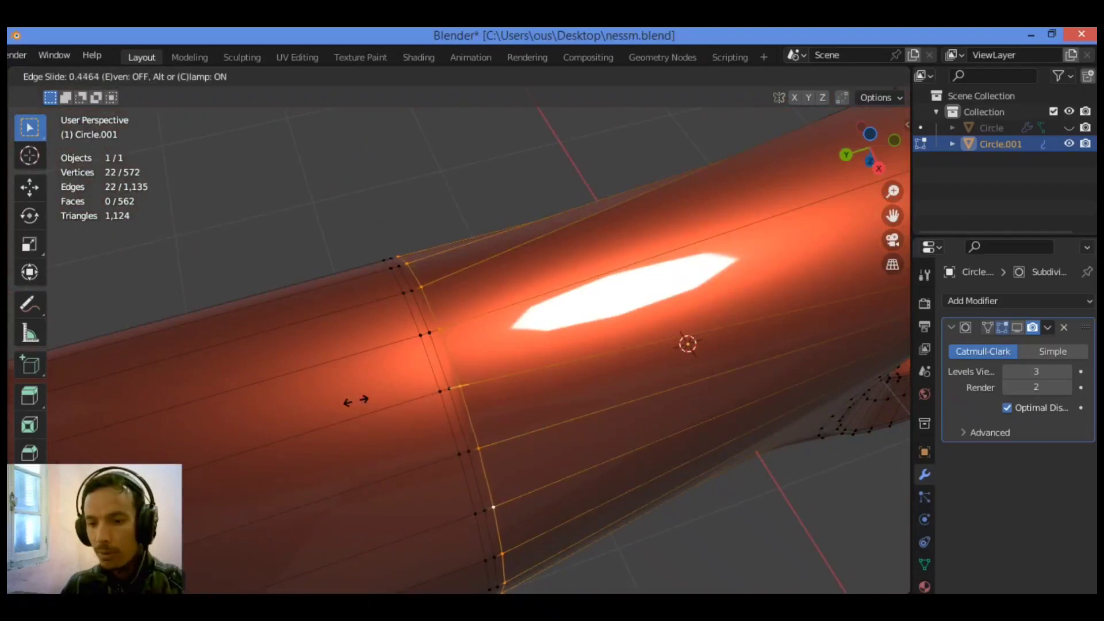
left_click(245, 401)
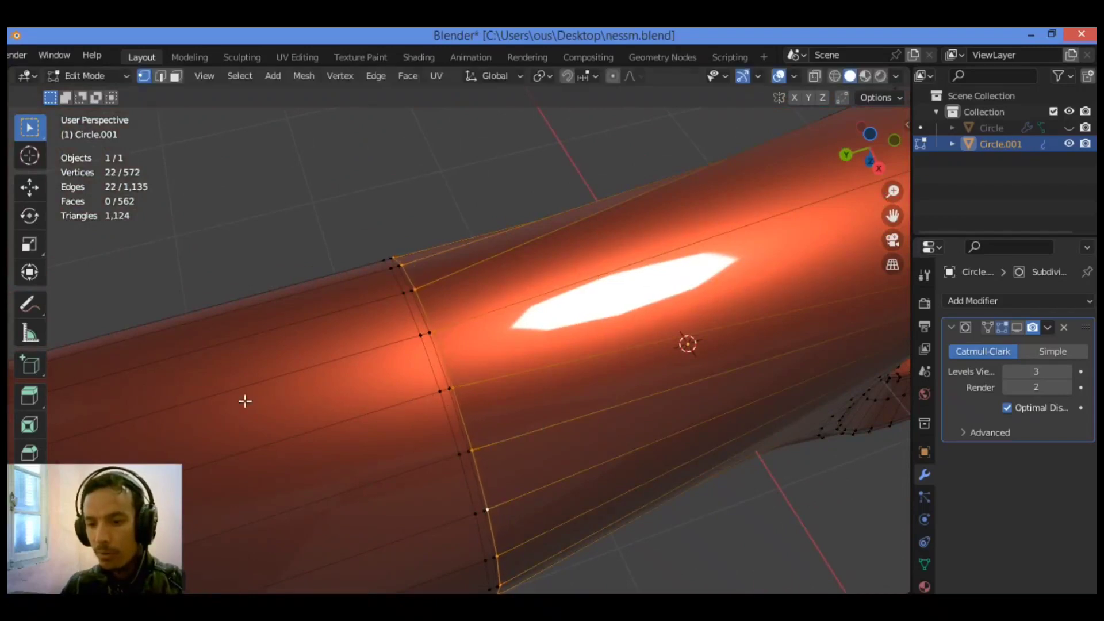
left_click_drag(868, 149, 870, 199)
scroll(535, 293, "down", 2)
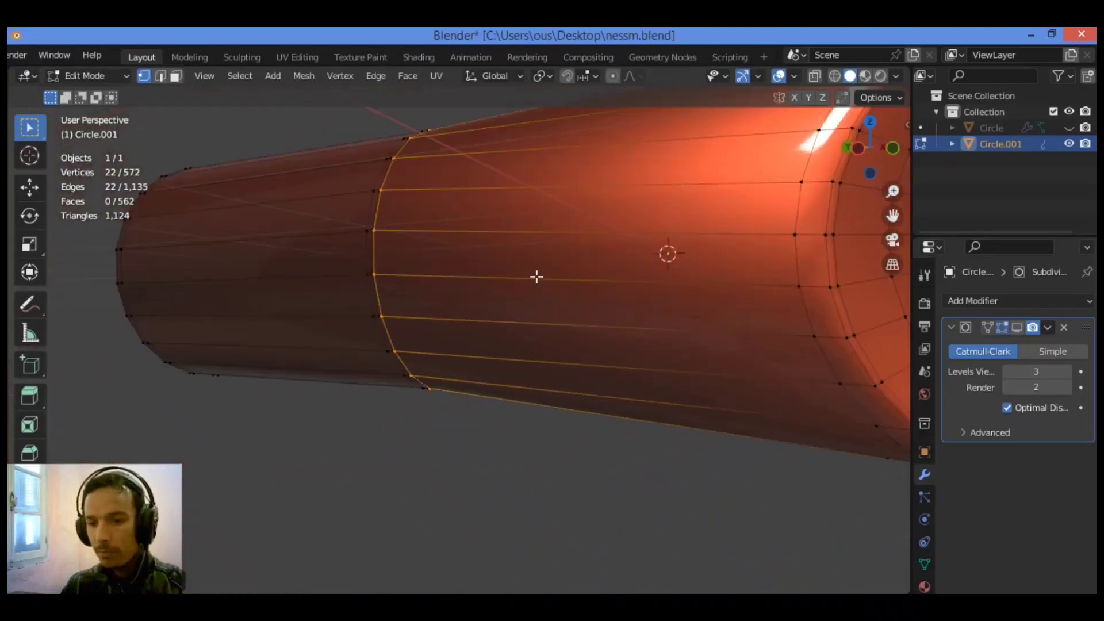
Turn the Subdivision modifier's viewport display back on and select the entire mesh.
left_click(1018, 327)
key("Tab")
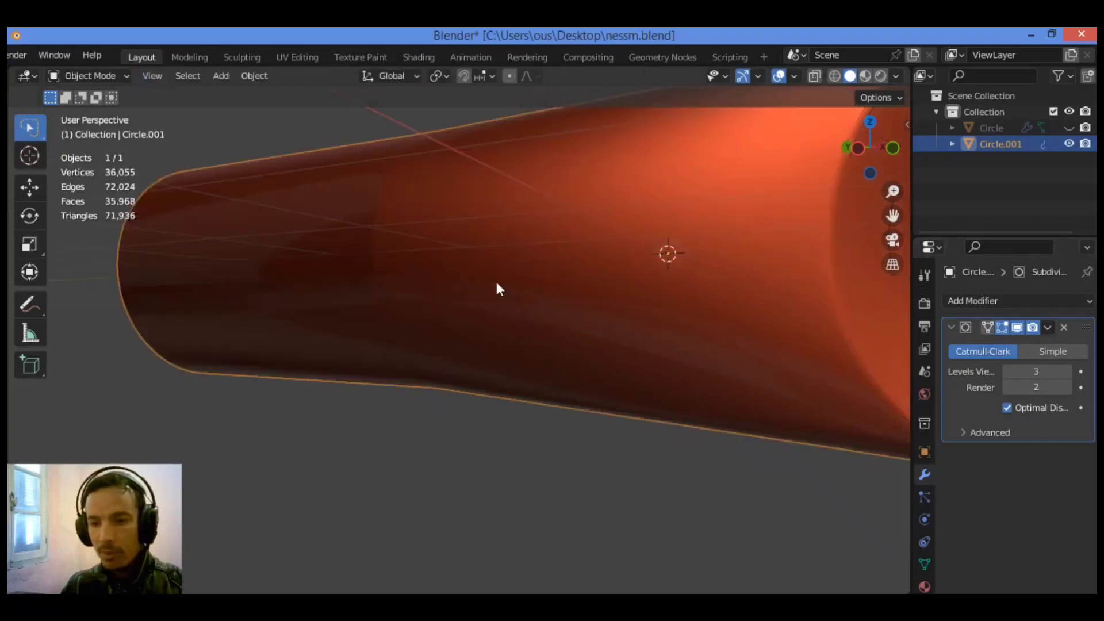
key("Tab")
key("a")
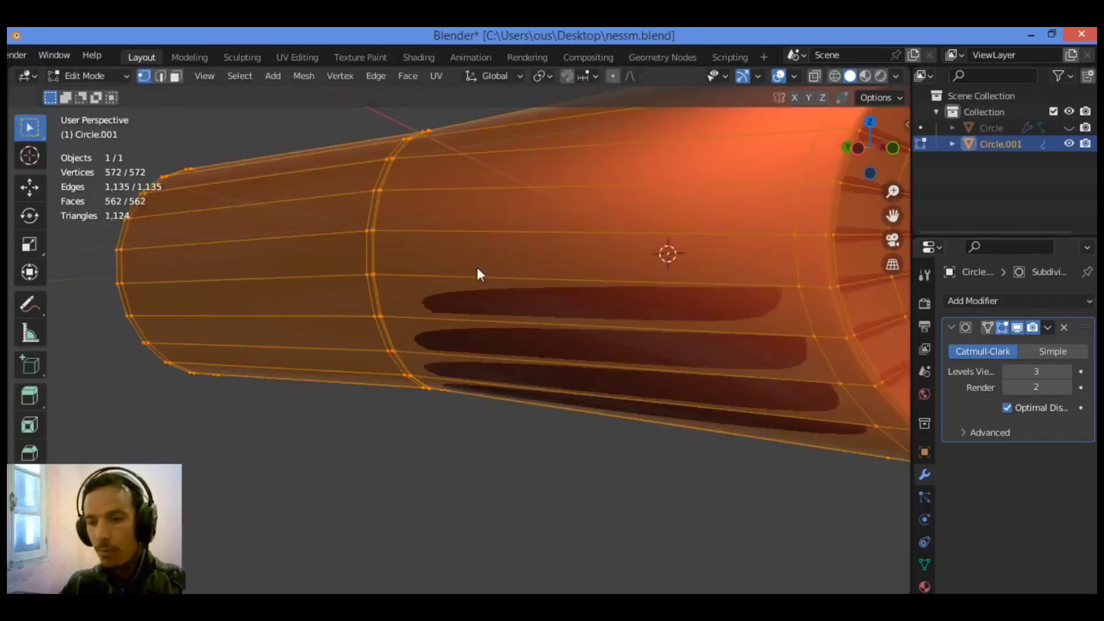
key("period")
left_click(477, 267)
middle_click_drag(706, 403, 884, 251)
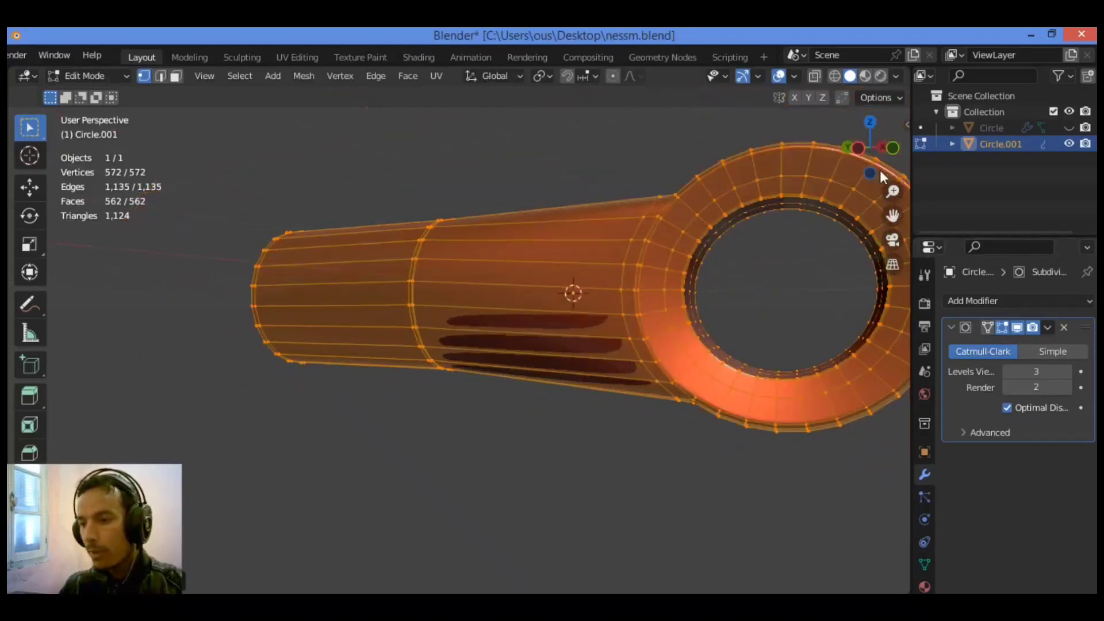
left_click_drag(884, 178, 974, 183)
left_click_drag(894, 215, 1029, 213)
Examine the smoothed rod from several angles in Object Mode, deselected and with the overlays hidden.
key("Tab")
left_click(706, 422)
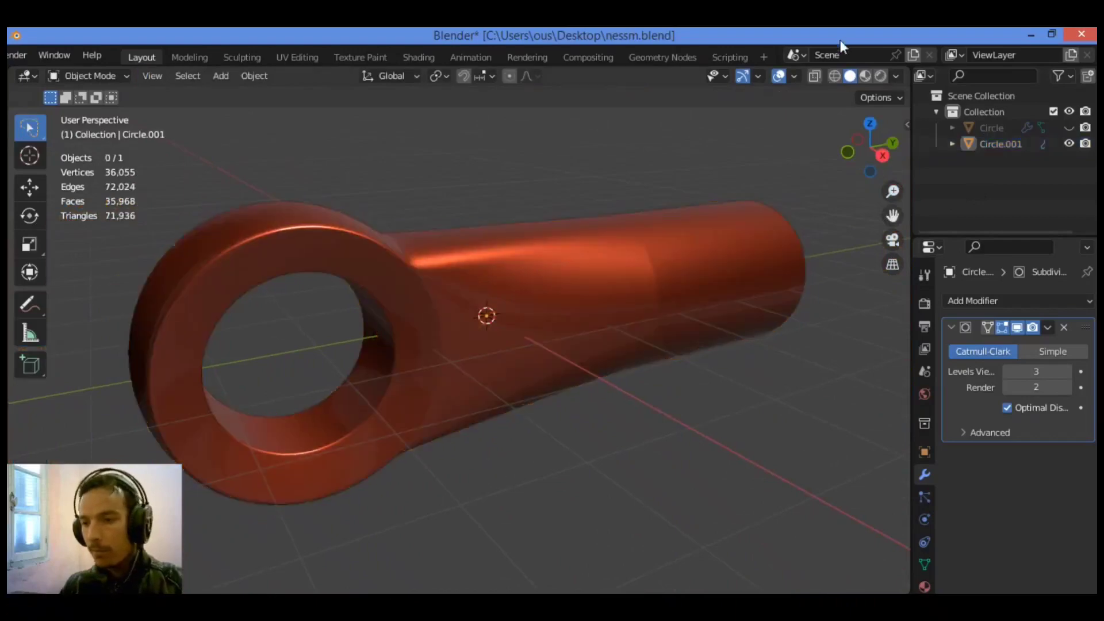
left_click(778, 76)
left_click_drag(871, 172, 797, 172)
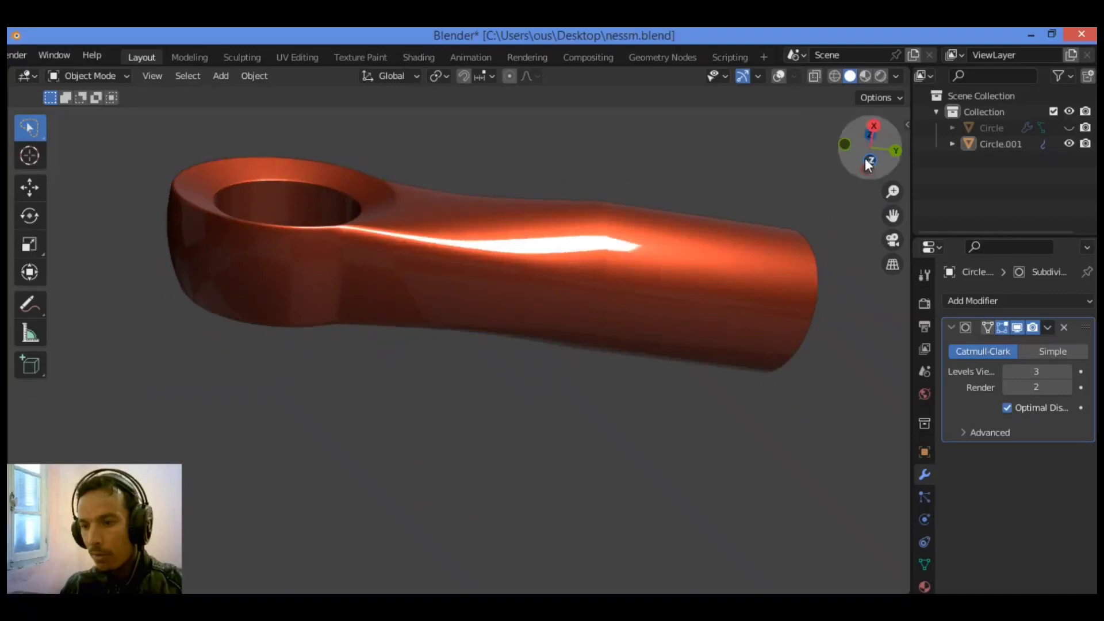
left_click_drag(868, 164, 835, 414)
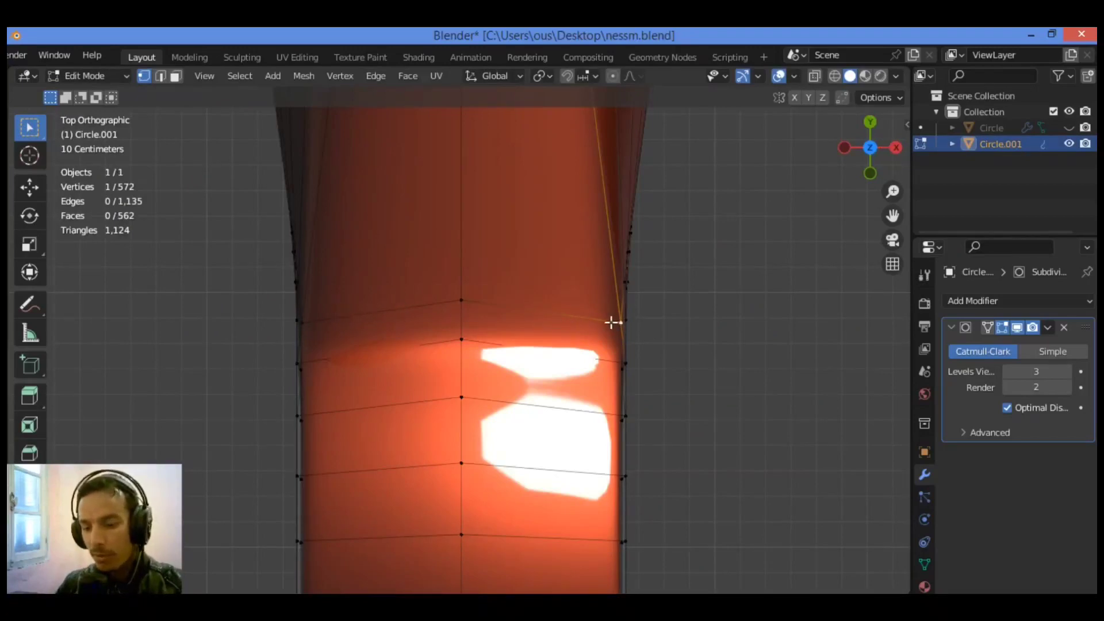
Move the selected vertex on the +X side, where the rod meets the ring, by -0.16 m along global X.
key("g")
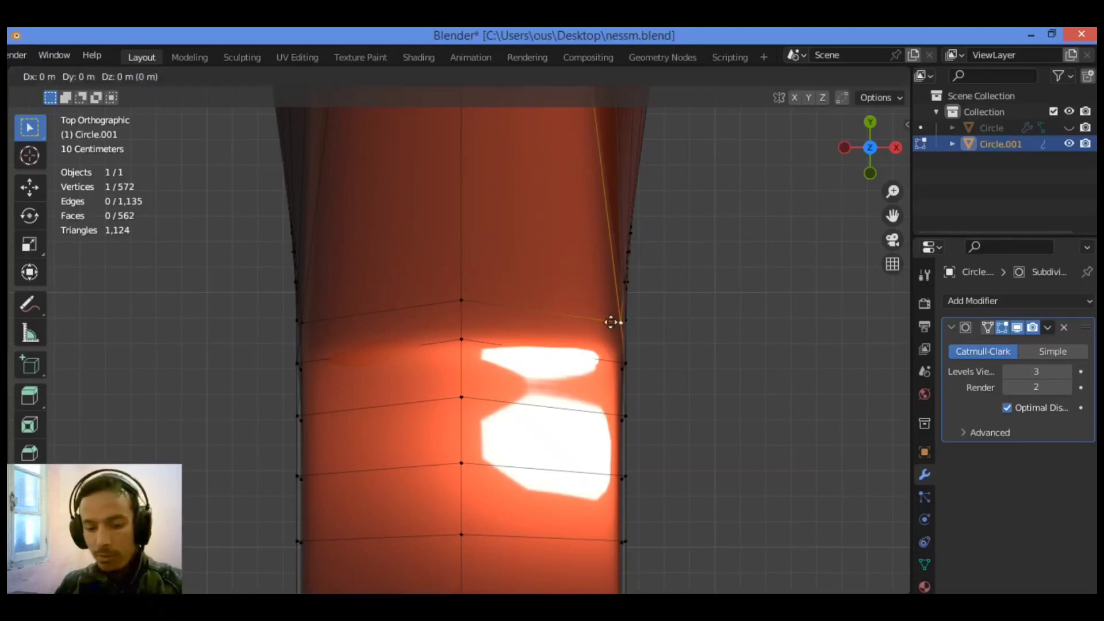
key("x")
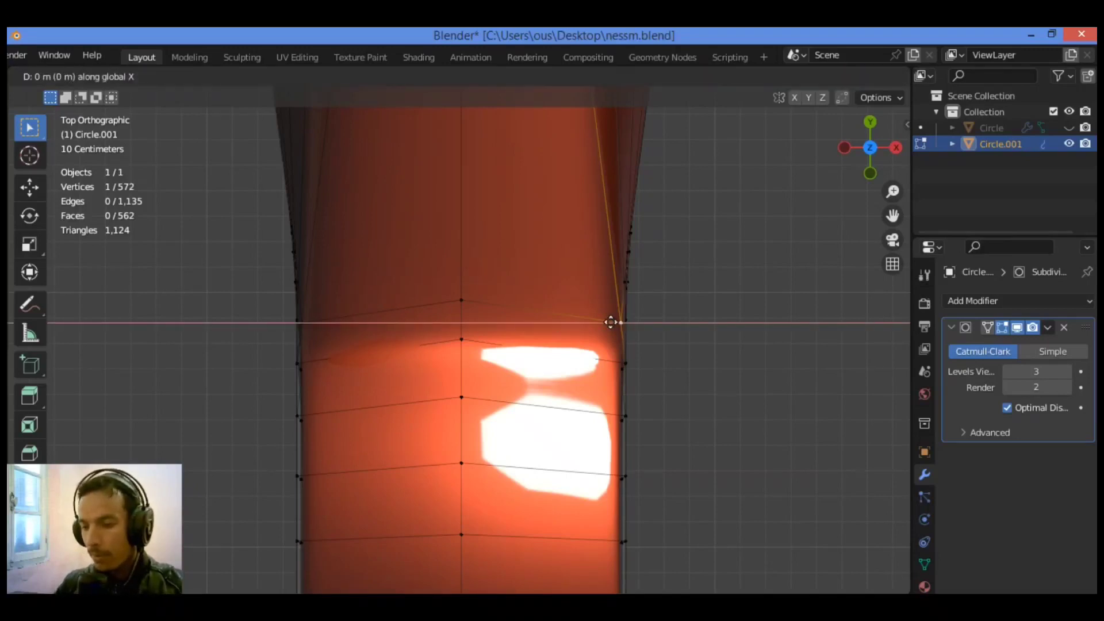
key("minus")
type("0.16")
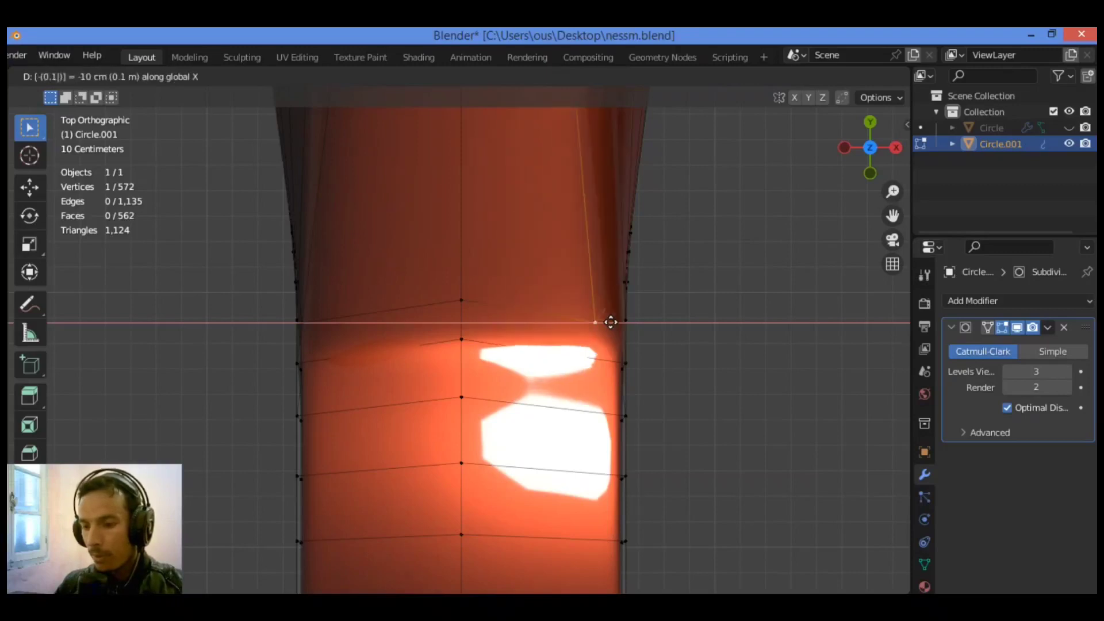
key("Return")
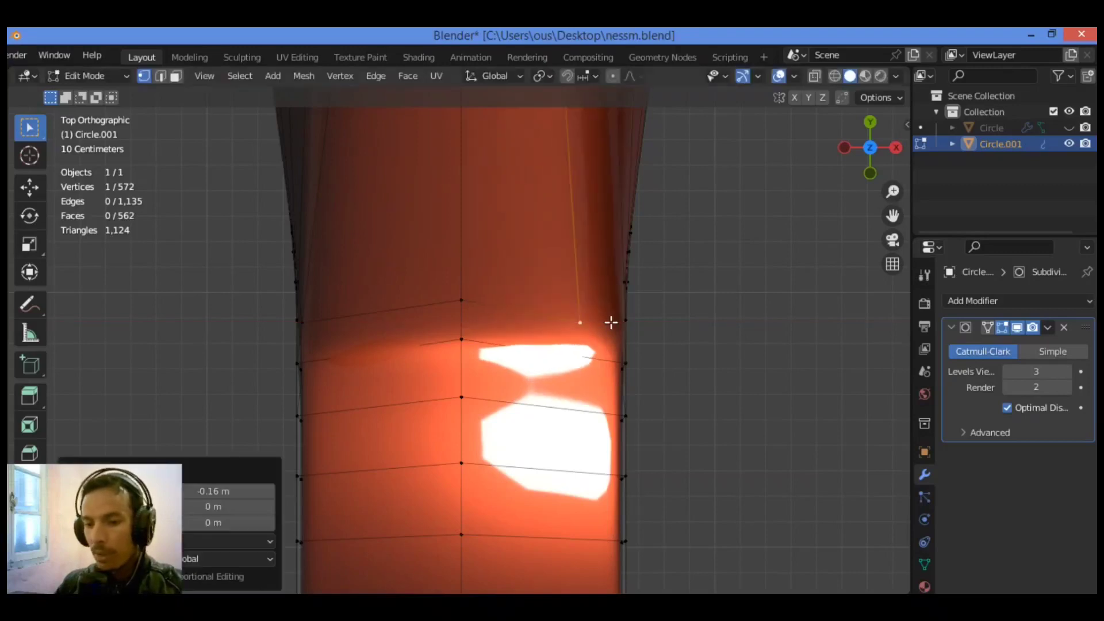
Move the matching vertex on the -X side of the rod-to-ring transition by 0.16 m along global X and deselect it.
left_click(350, 339)
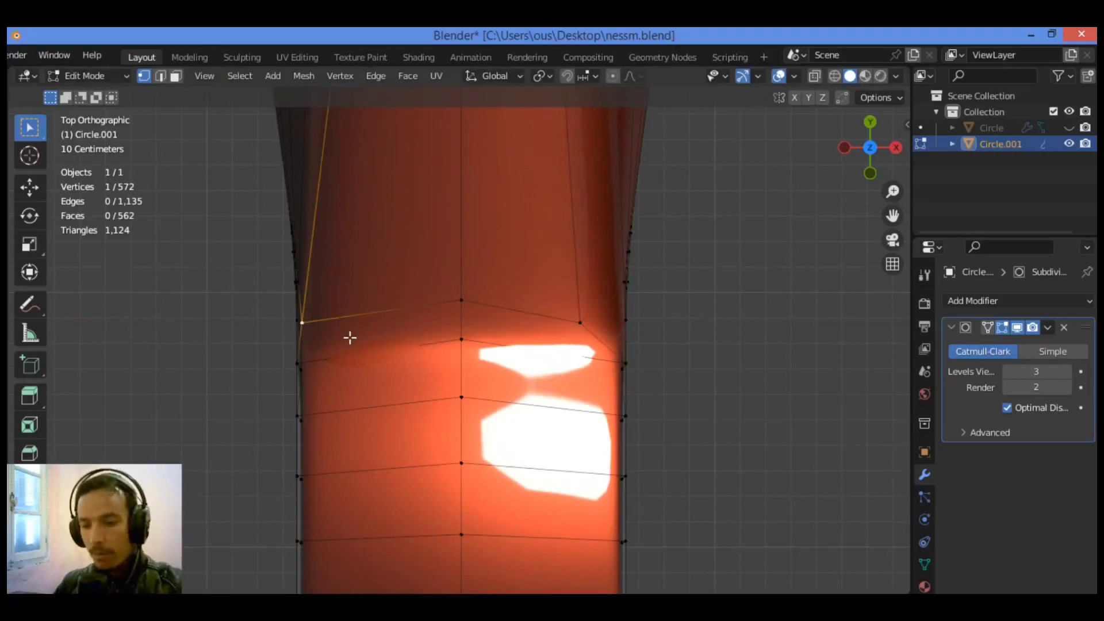
key("g")
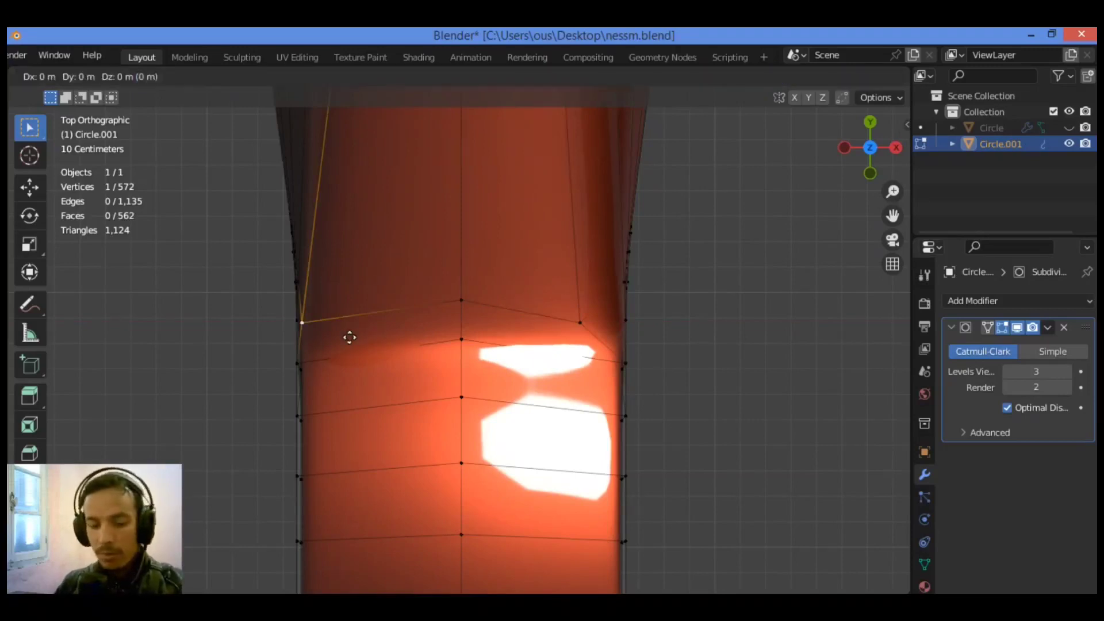
key("x")
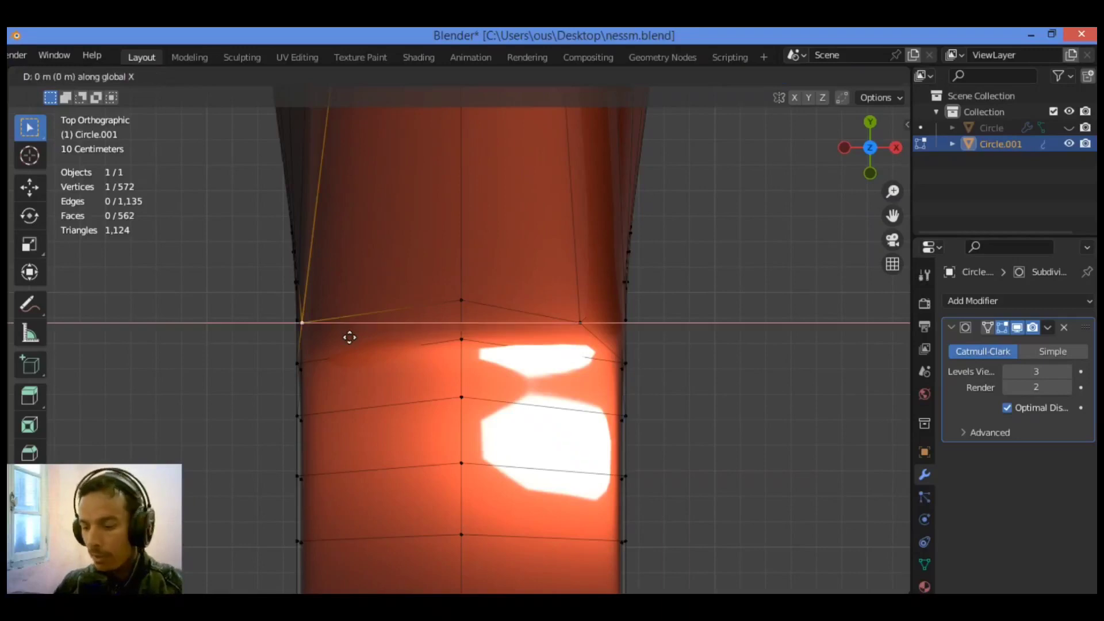
type("0.16")
key("Return")
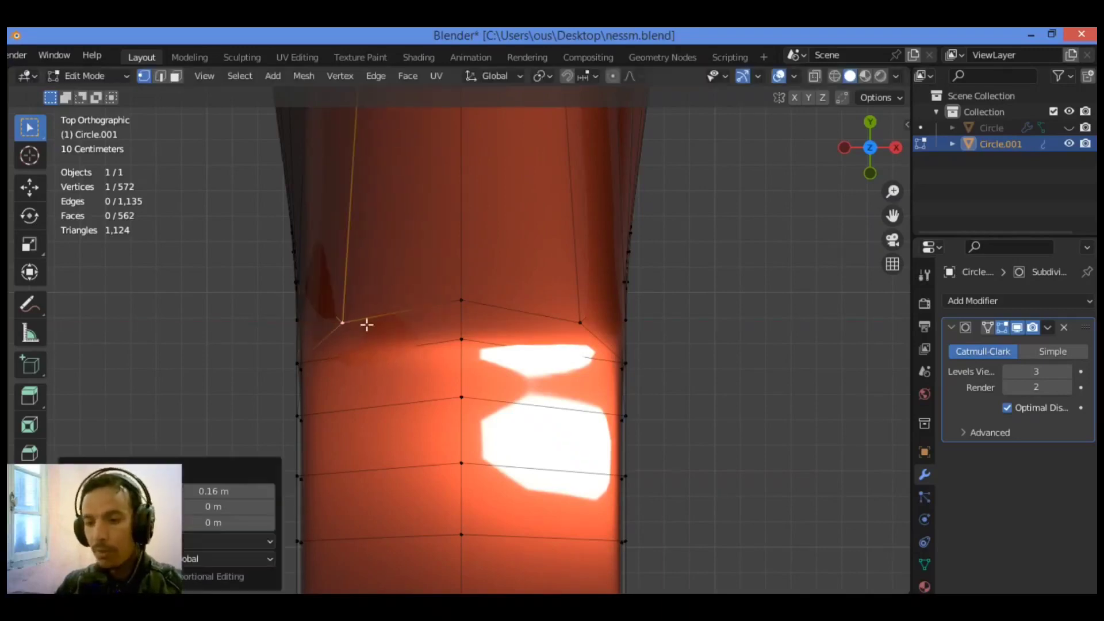
left_click(200, 309)
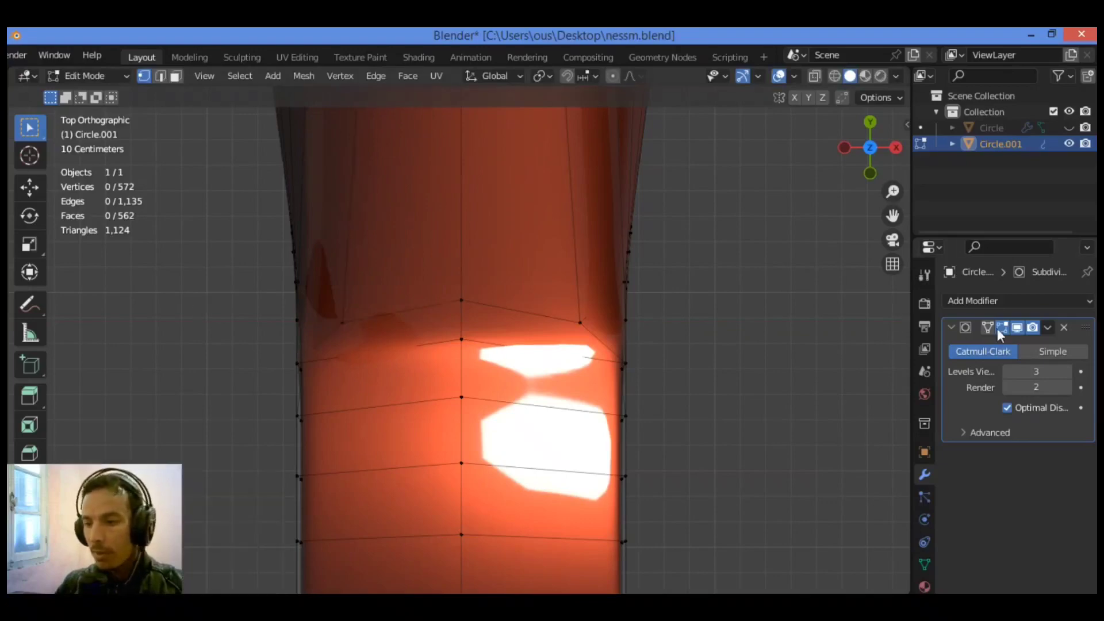
Examine the smoothed ring and rod from several angles in Object Mode with the object deselected.
left_click_drag(880, 167, 672, 439)
scroll(563, 392, "down", 3)
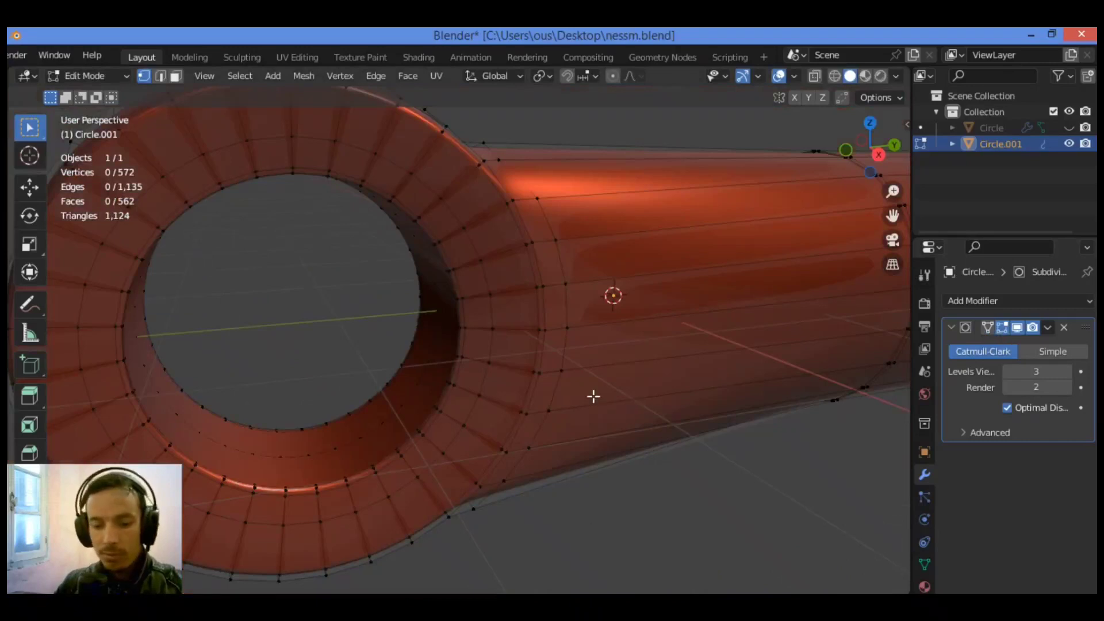
key("Tab")
scroll(654, 413, "down", 2)
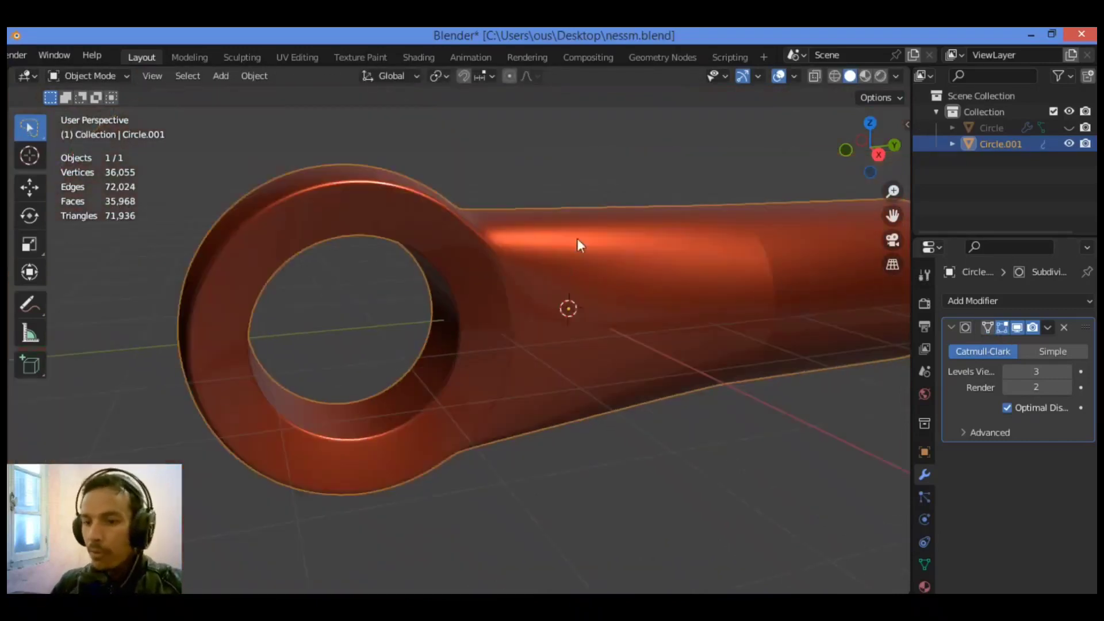
left_click_drag(868, 154, 707, 386)
key("alt+a")
left_click_drag(872, 155, 907, 302)
scroll(650, 288, "down", 1)
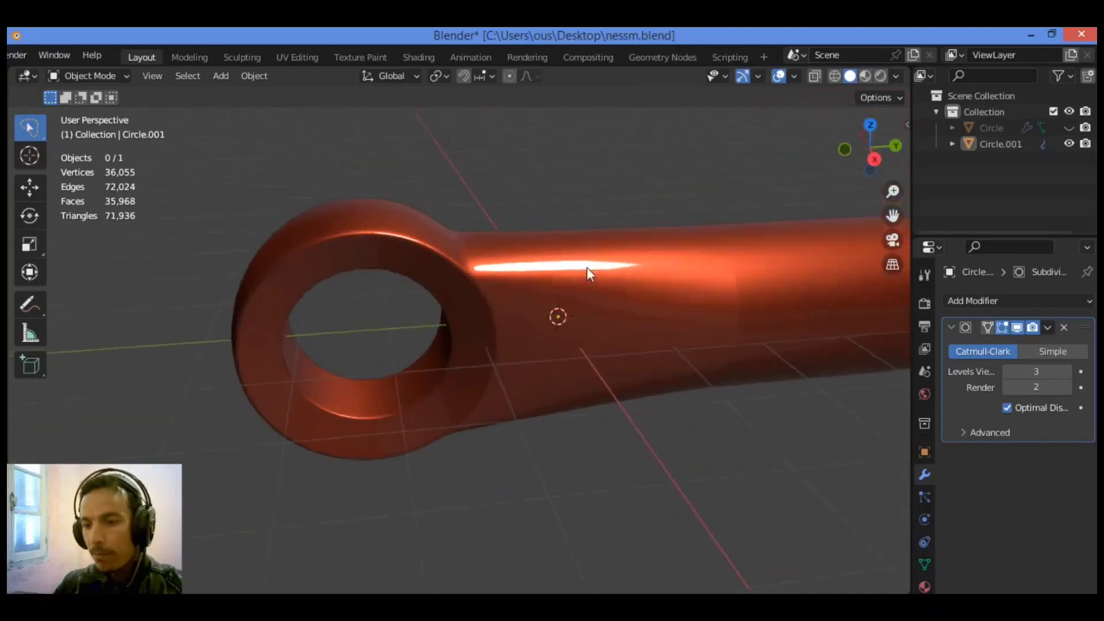
left_click_drag(892, 215, 639, 263)
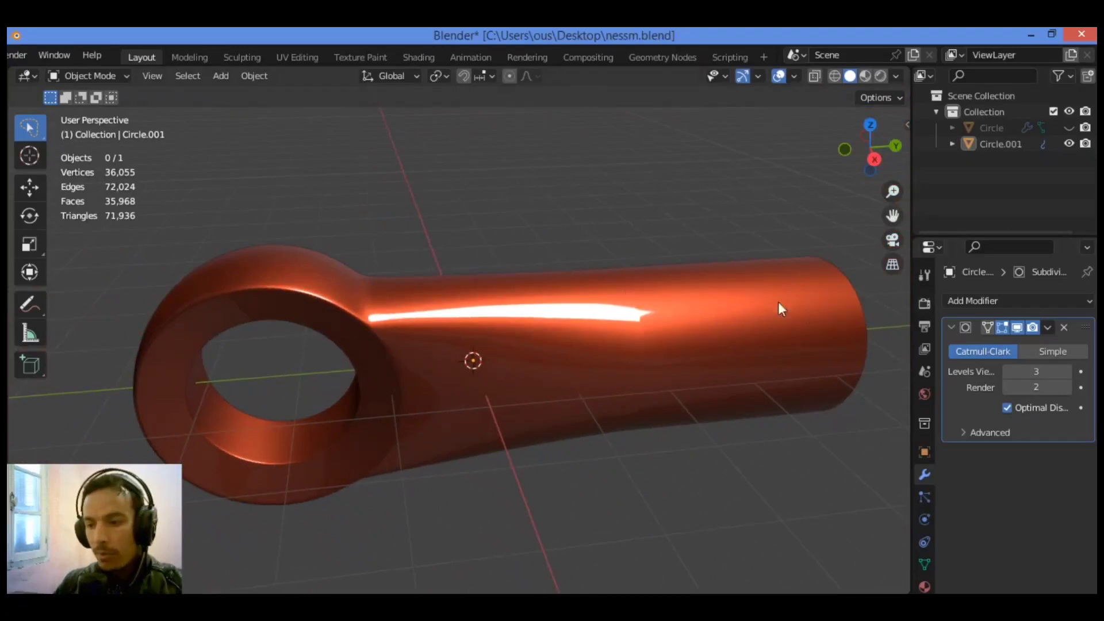
Bring the rod back into Edit Mode and turn off the Subdivision modifier's viewport display.
left_click(717, 316)
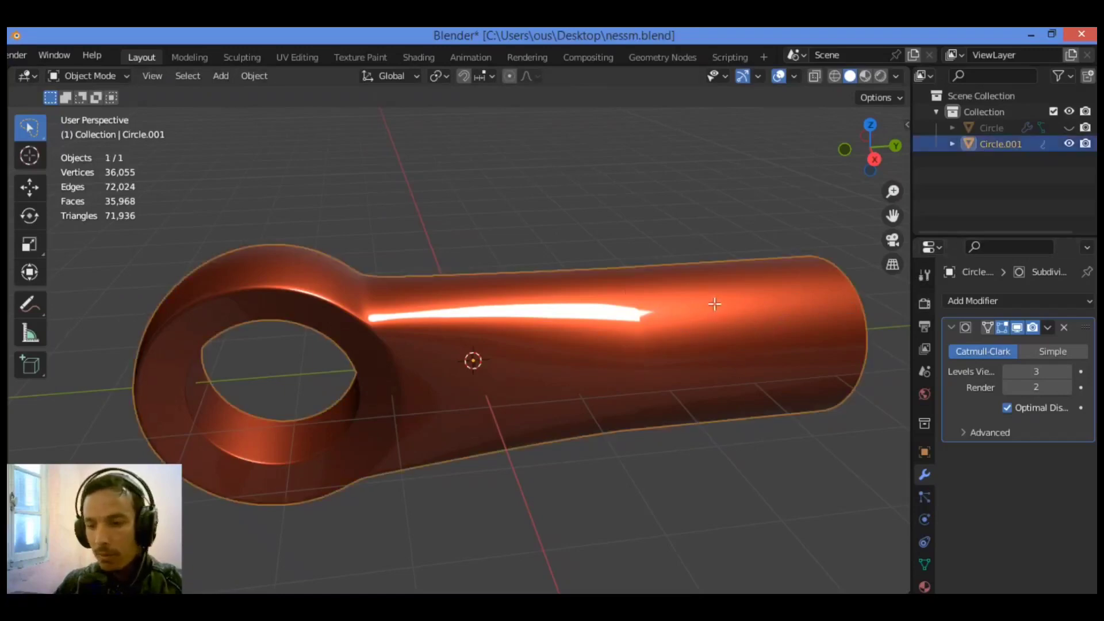
key("Tab")
left_click(1017, 327)
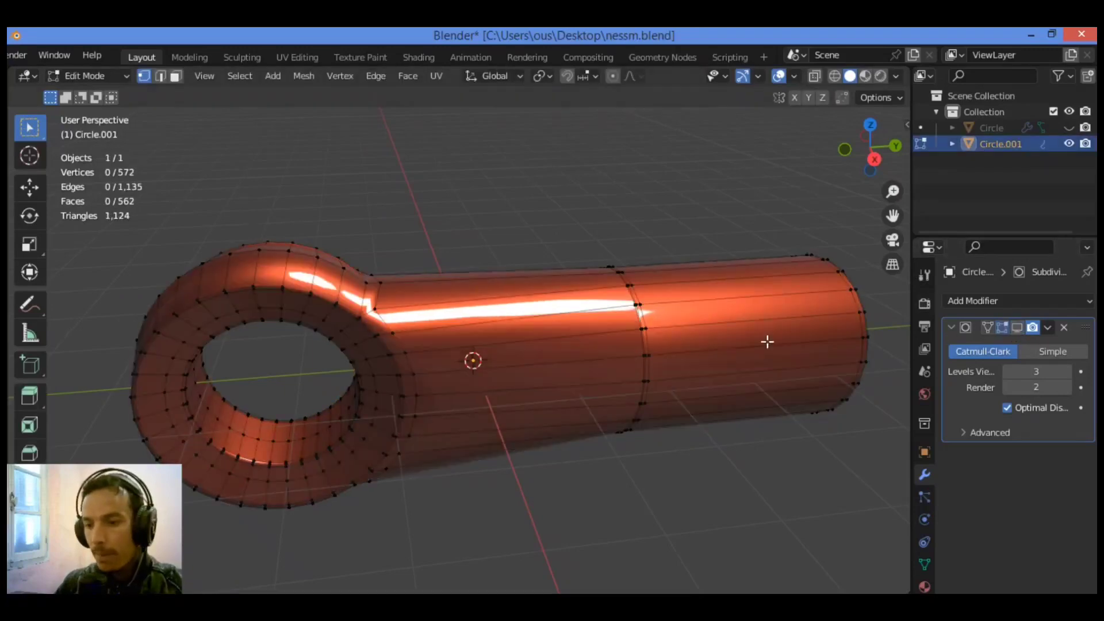
Add an edge loop around the rod's plain end section, slid by a factor of 0.964 close to the existing loop pair.
scroll(767, 340, "up", 2)
left_click_drag(893, 217, 669, 247)
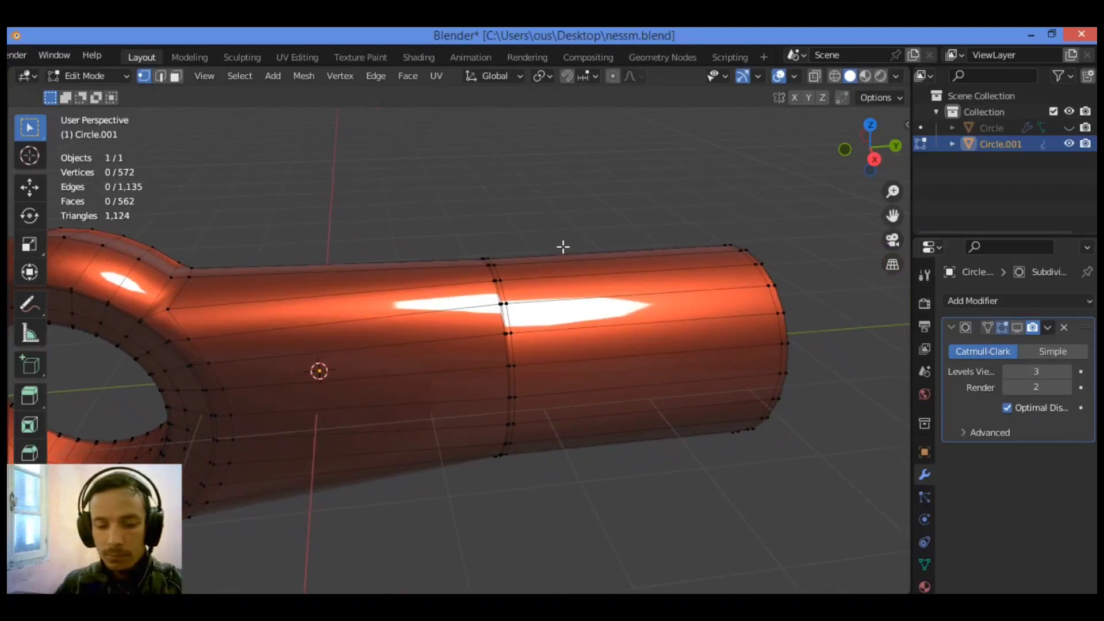
middle_click_drag(563, 246, 542, 261)
scroll(542, 260, "up", 2)
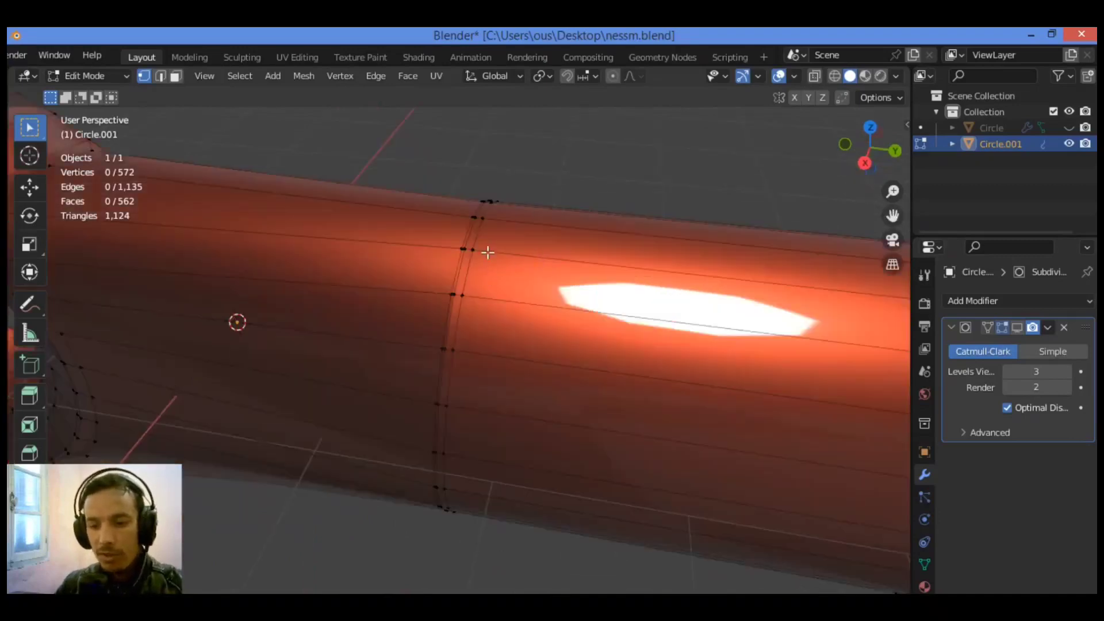
key("ctrl+r")
left_click(464, 222)
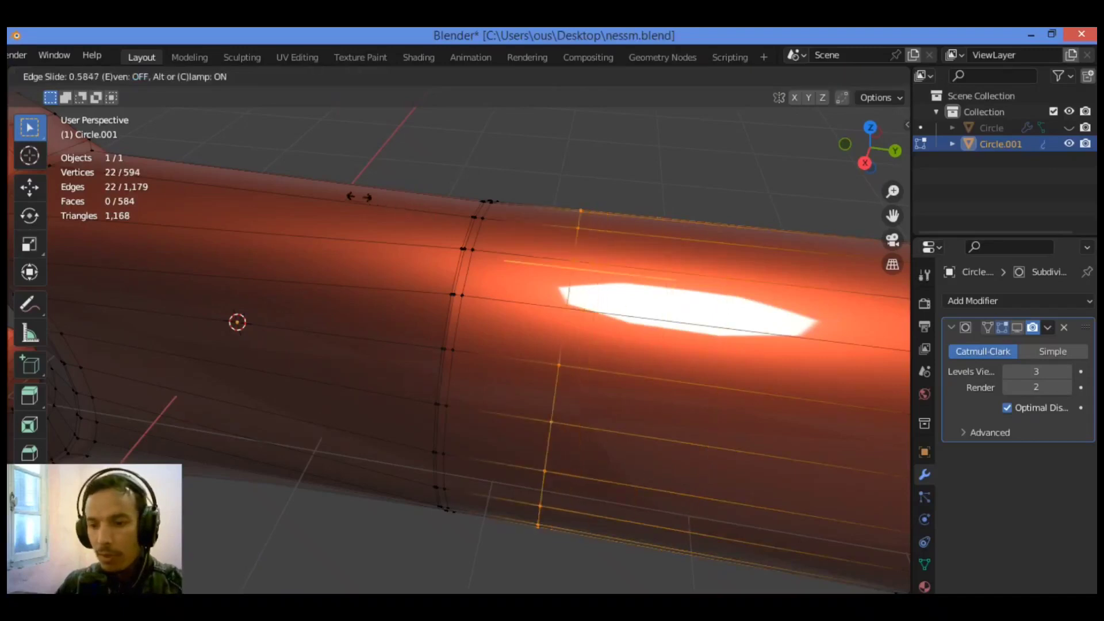
left_click(269, 176)
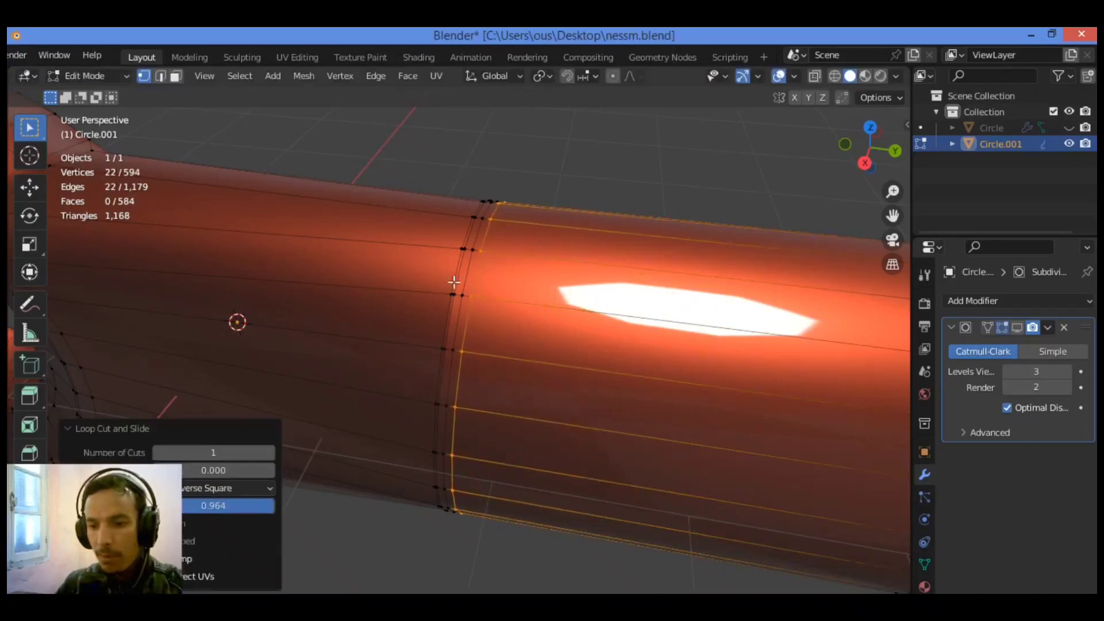
Select the entire middle loop of the three close loops around the rod and shrink it inward by 0.0643 m.
left_click(463, 294)
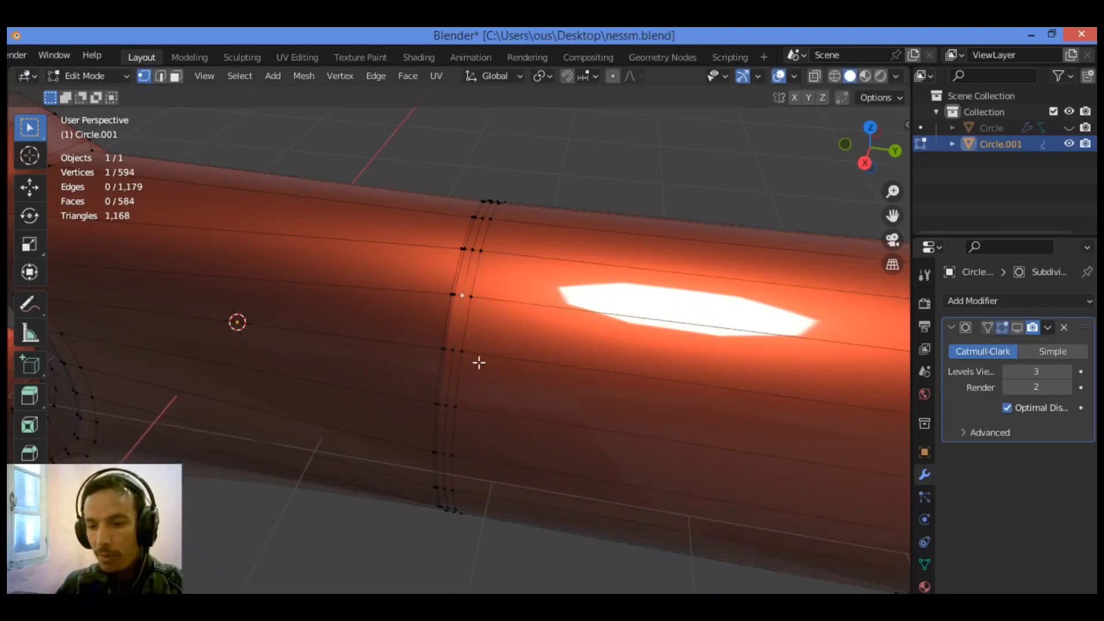
left_click(444, 486, "ctrl")
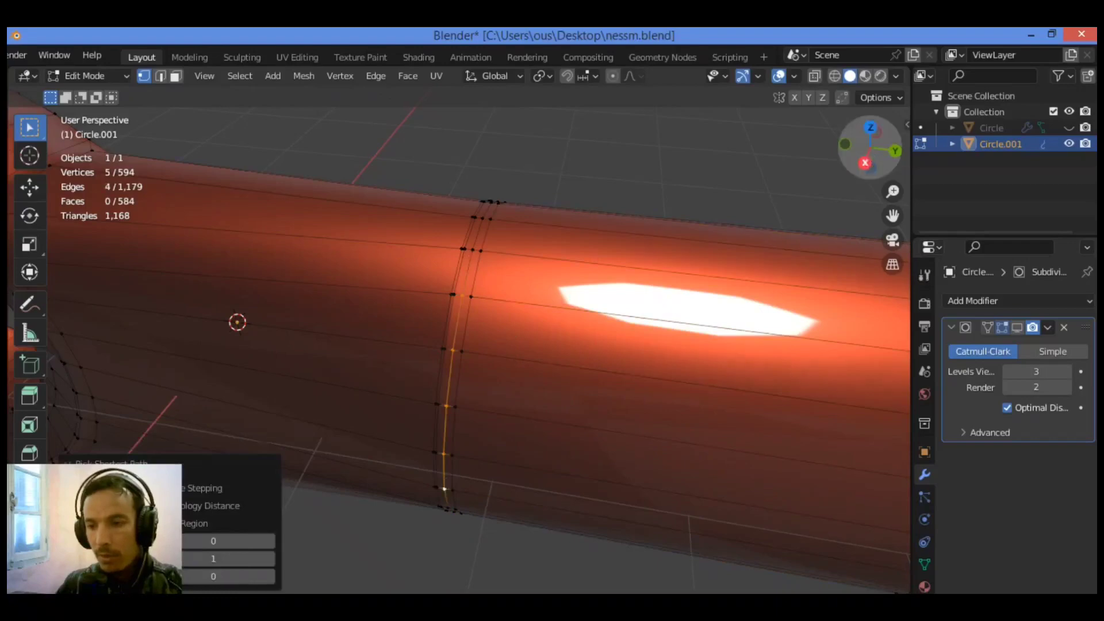
left_click_drag(866, 172, 760, 170)
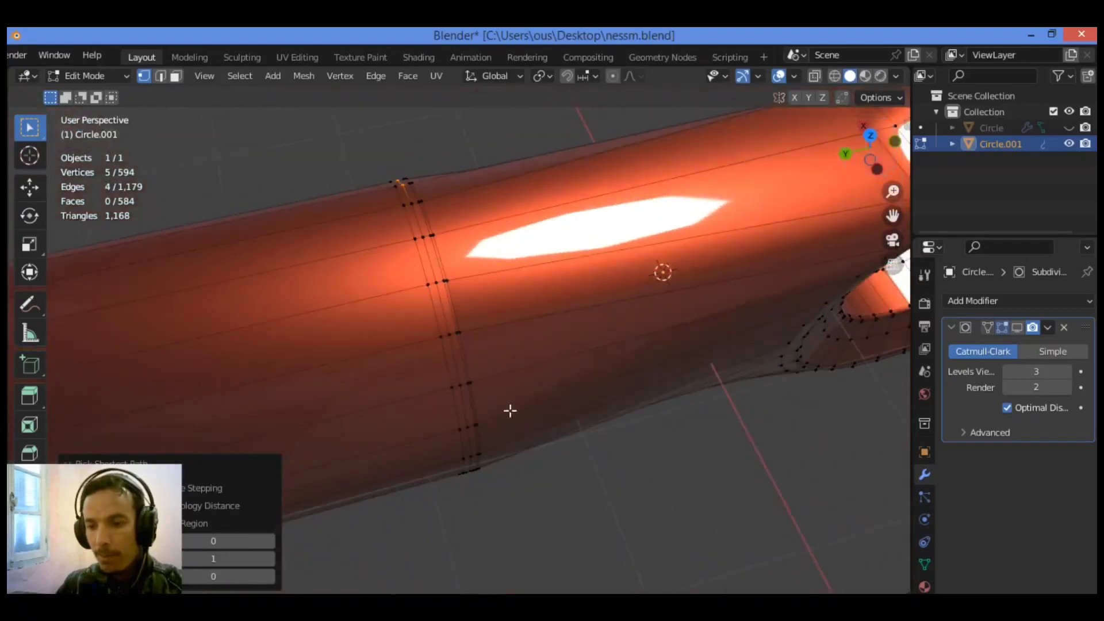
left_click(469, 426, "ctrl")
left_click_drag(868, 175, 834, 141)
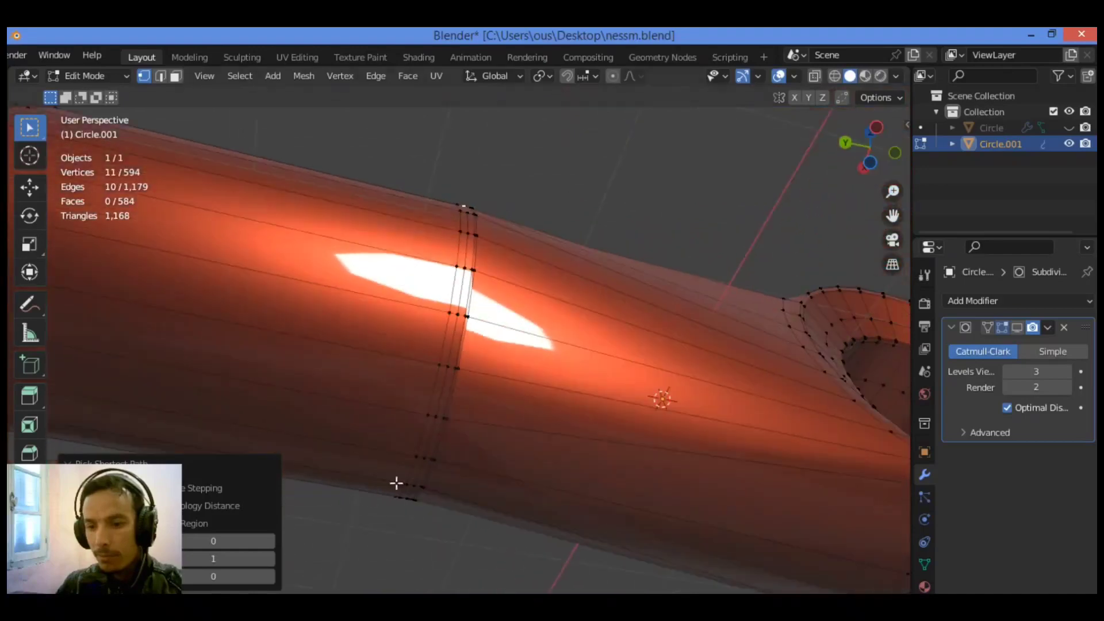
left_click(425, 454, "ctrl")
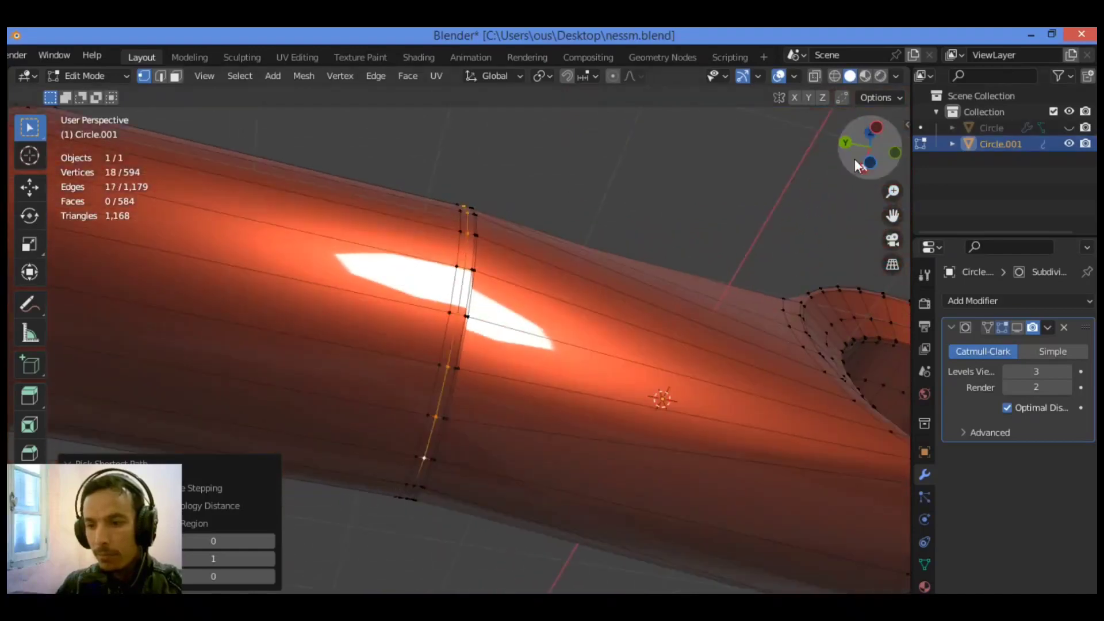
left_click_drag(869, 148, 791, 184)
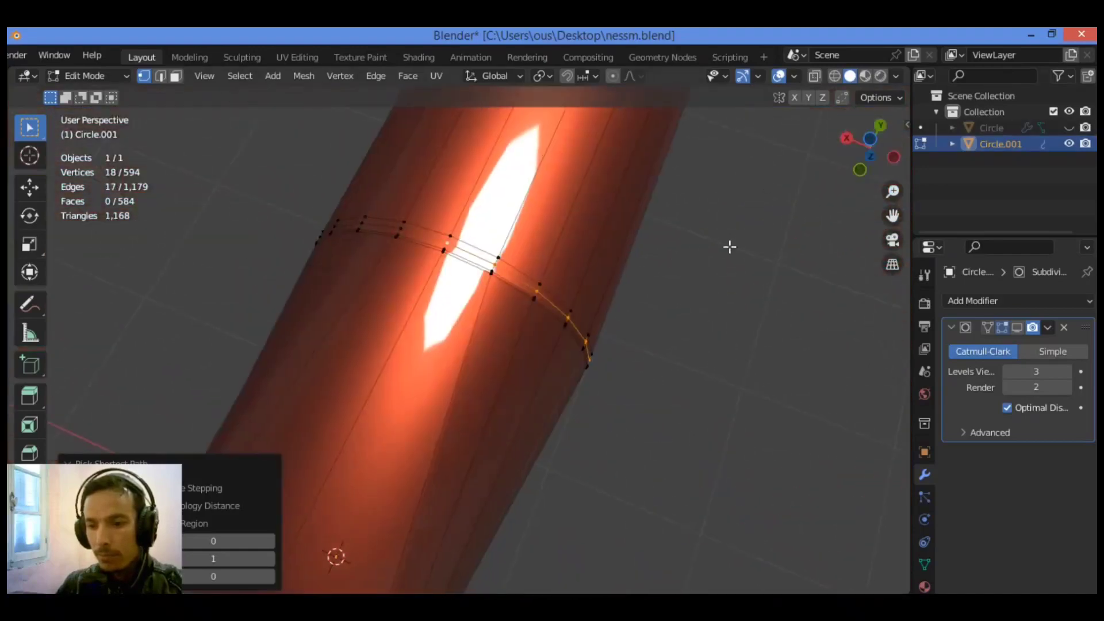
left_click_drag(870, 147, 1030, 78)
left_click(377, 394, "ctrl")
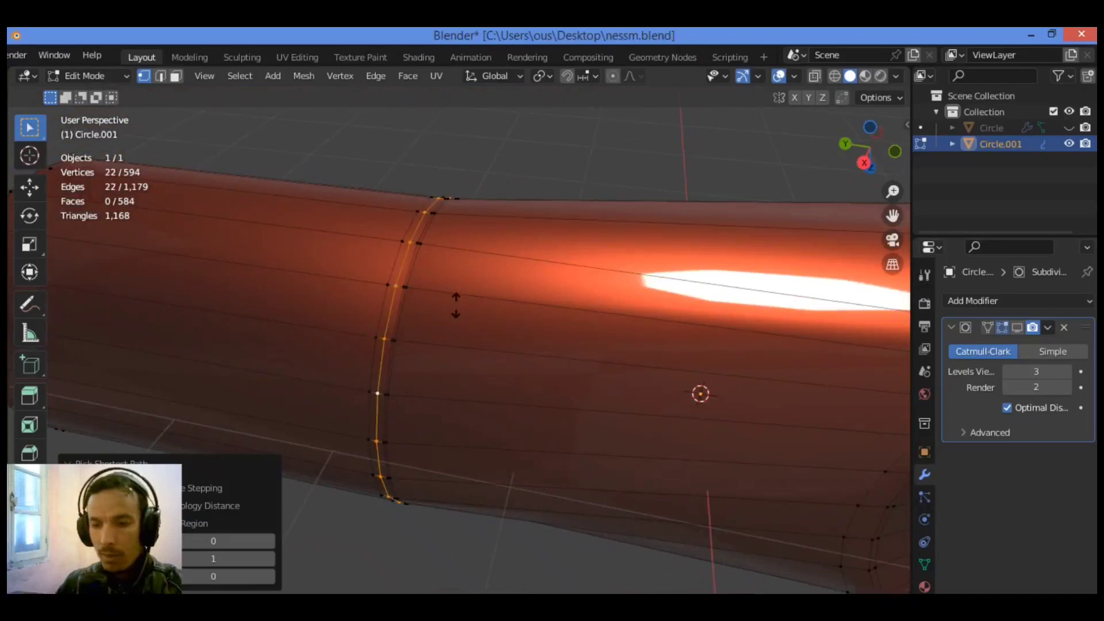
key("alt+s")
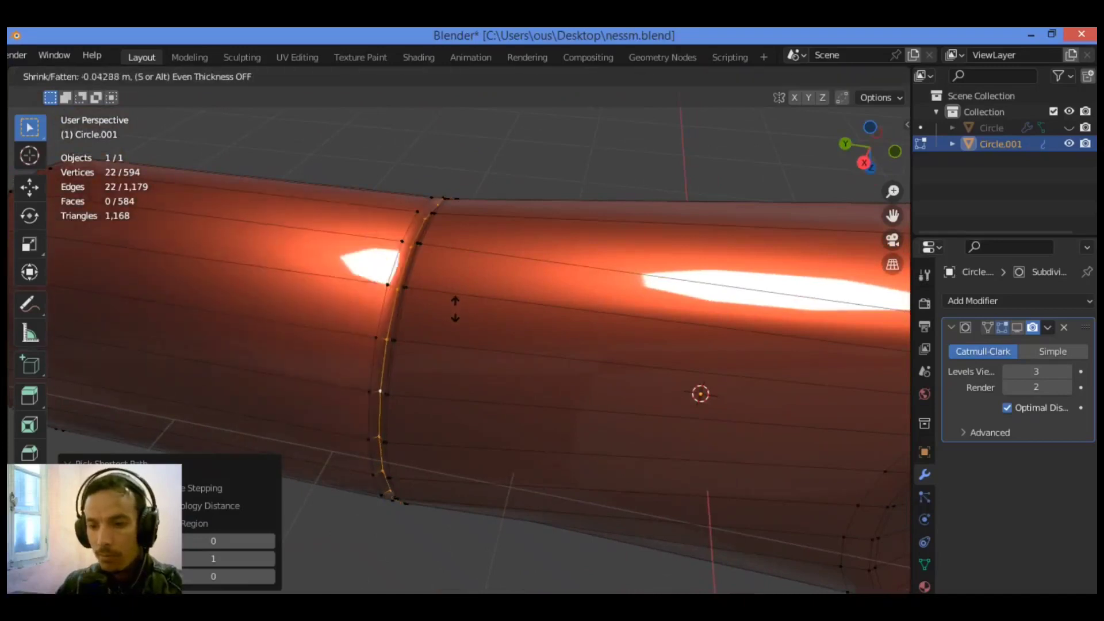
left_click(455, 310)
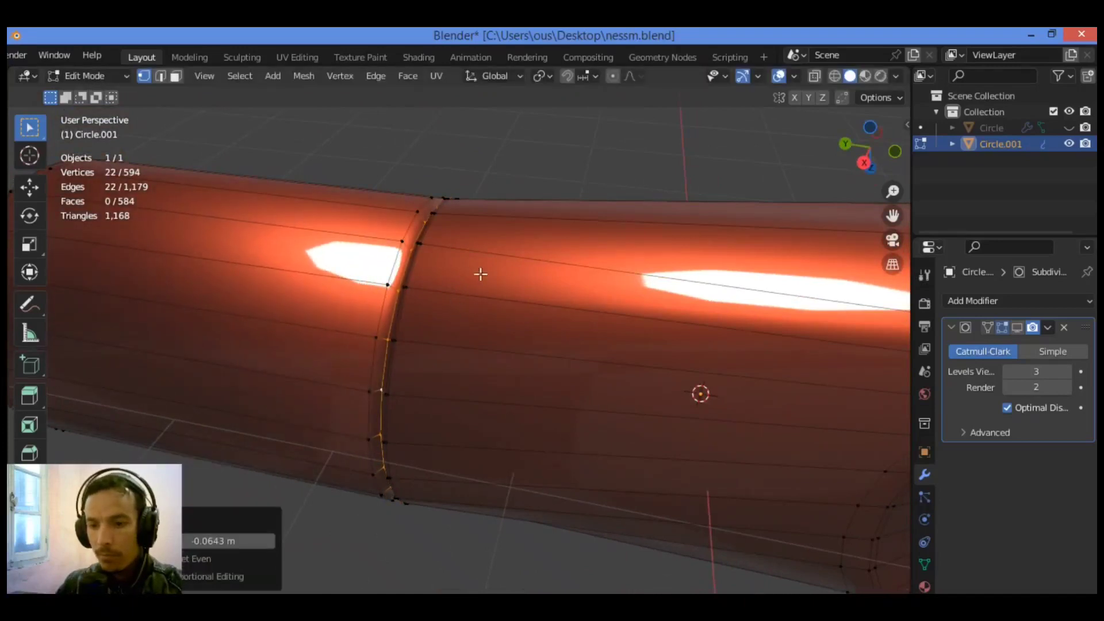
Add a supporting loop on each wall of the groove, slid towards its outer edges by factors of 0.541 and -0.560.
middle_click_drag(495, 256, 500, 199)
key("ctrl+r")
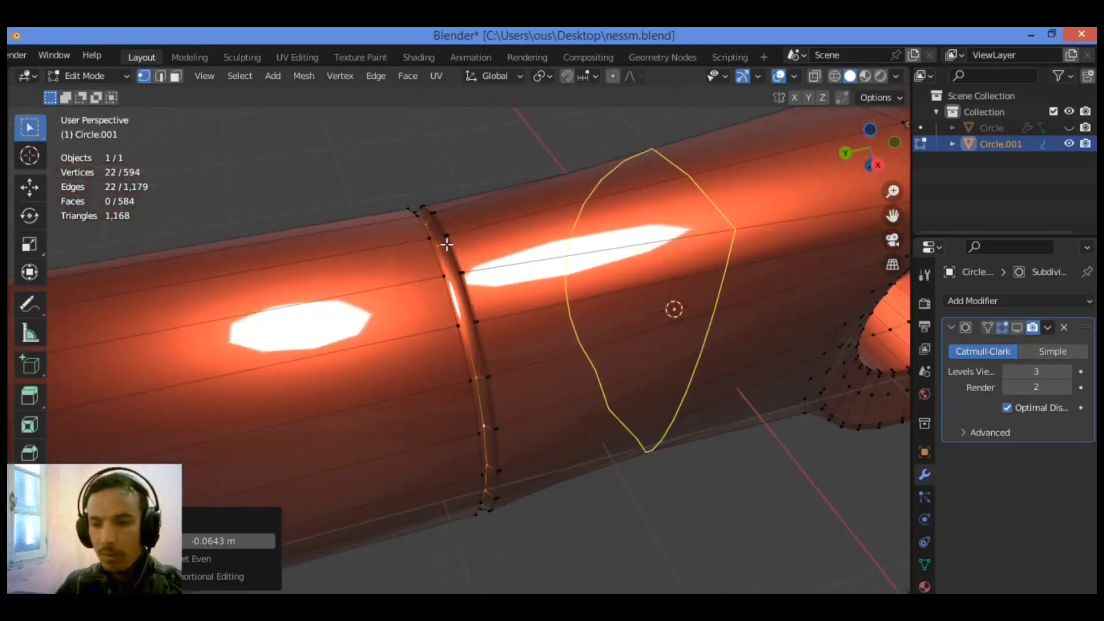
left_click(440, 245)
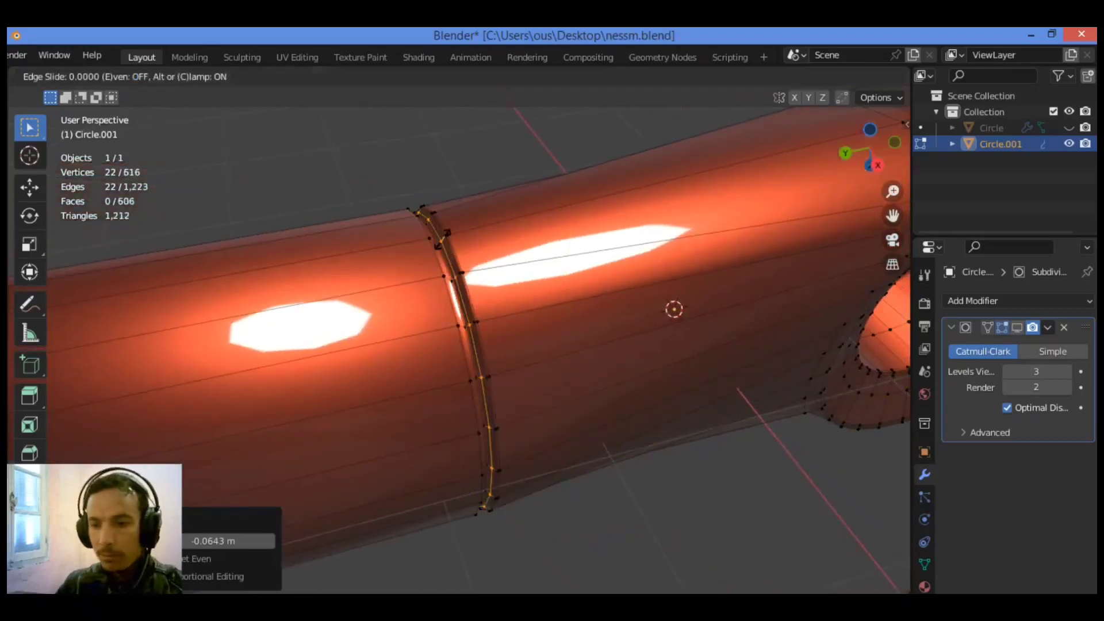
left_click(443, 235)
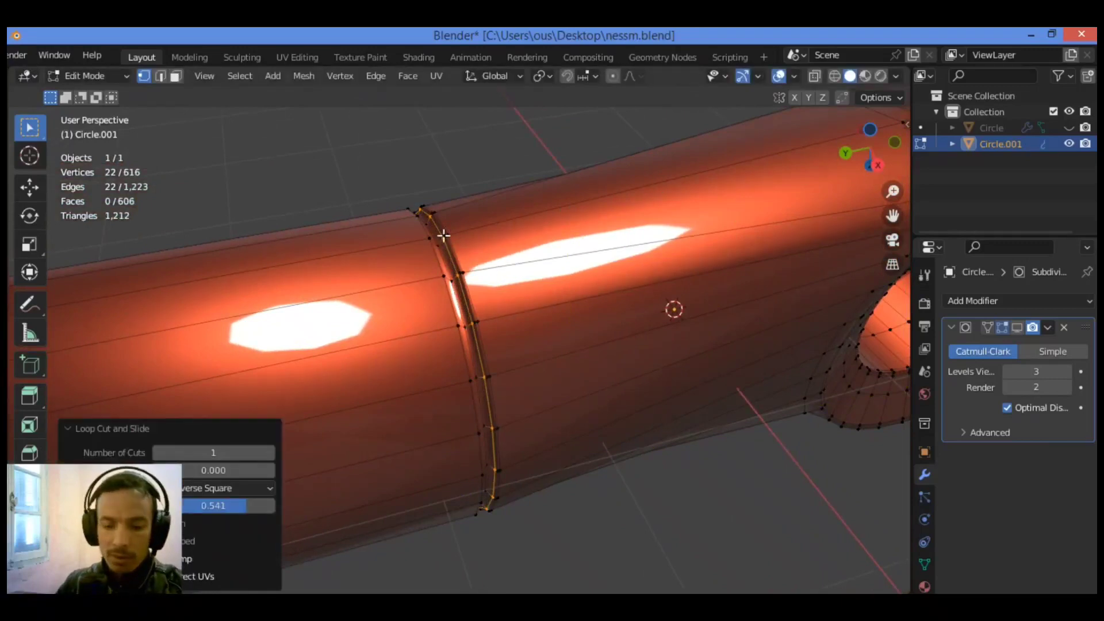
key("ctrl+r")
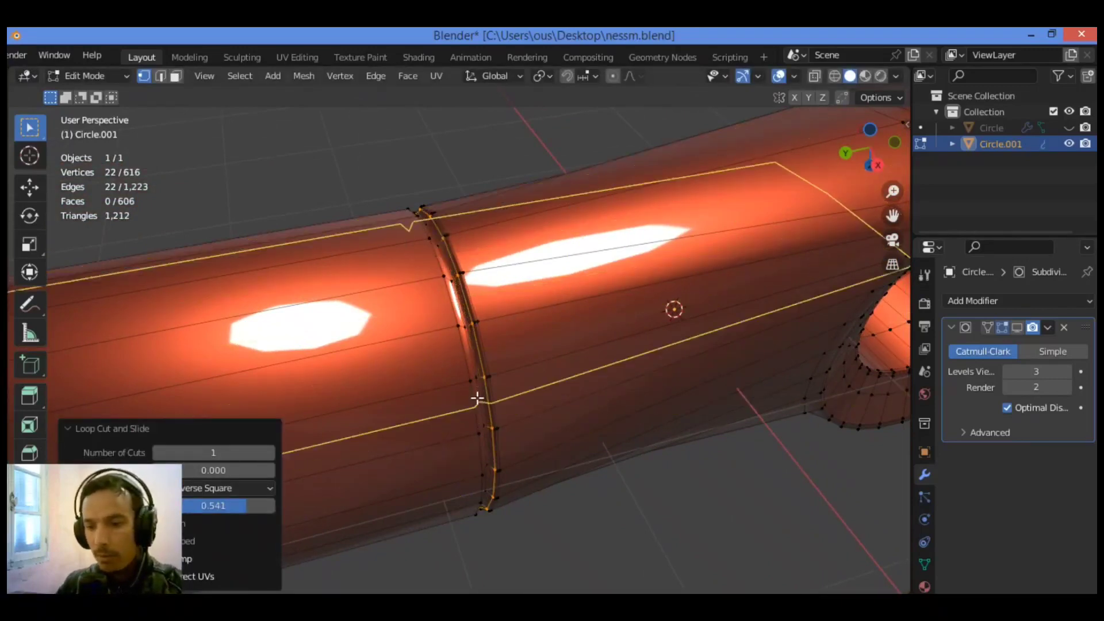
left_click(474, 381)
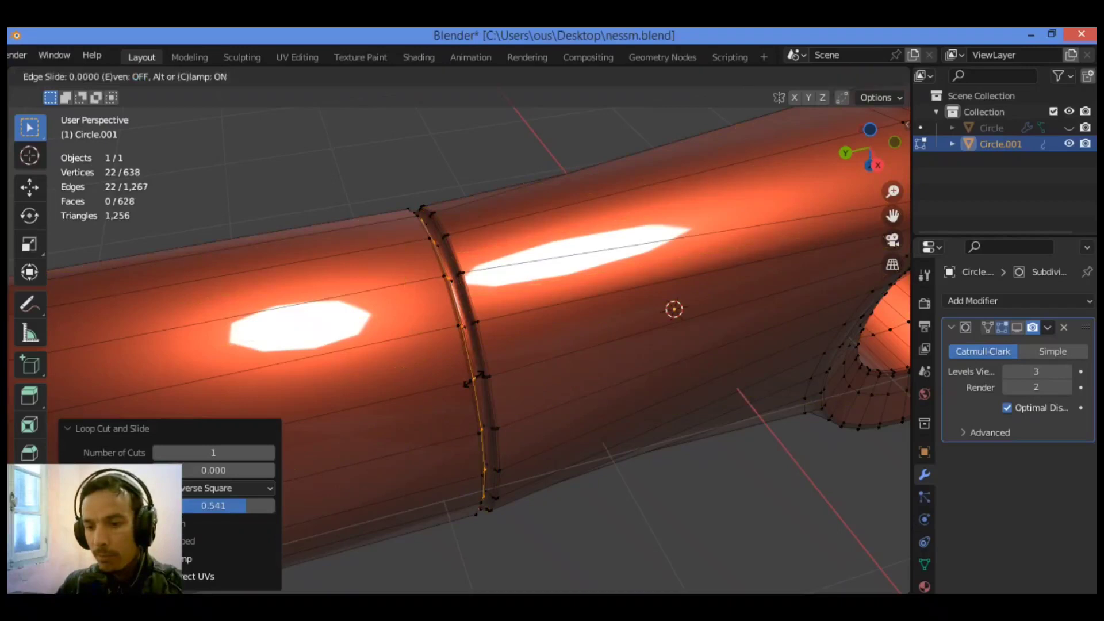
left_click(470, 378)
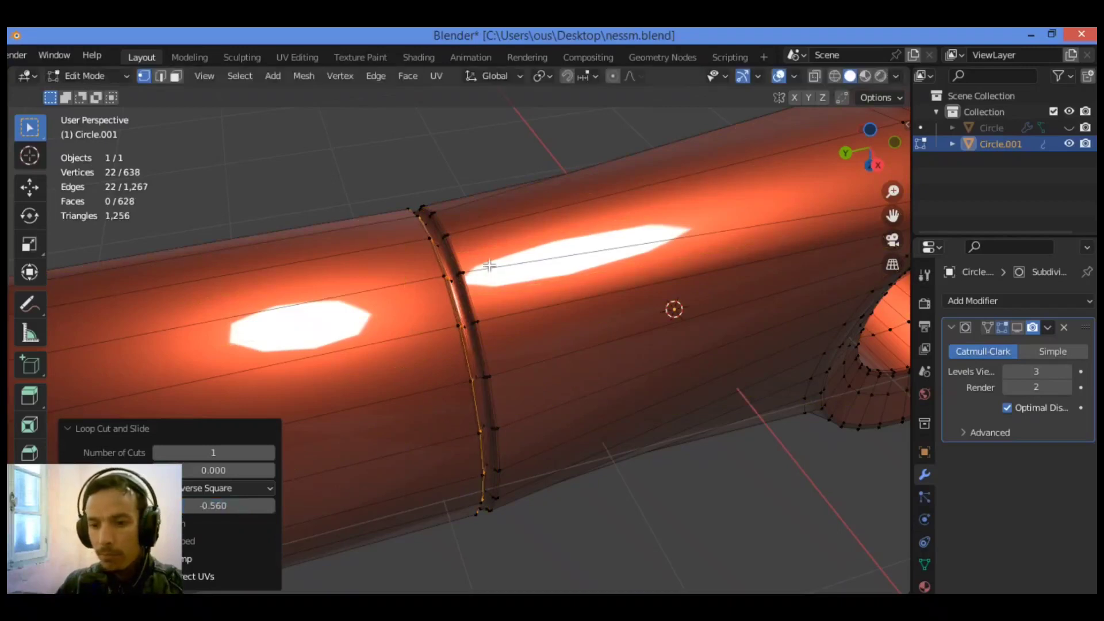
Recalculate the normals of the whole mesh and merge its vertices by distance at 0.0001 m, ending in Object Mode.
scroll(607, 277, "down", 1)
scroll(607, 276, "down", 1)
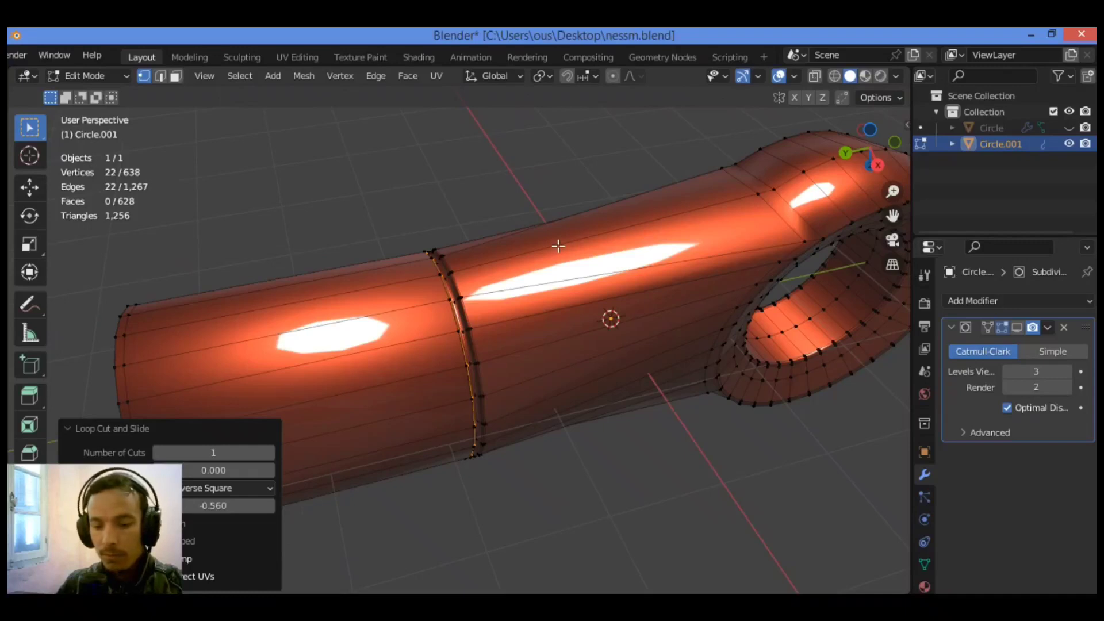
key("a")
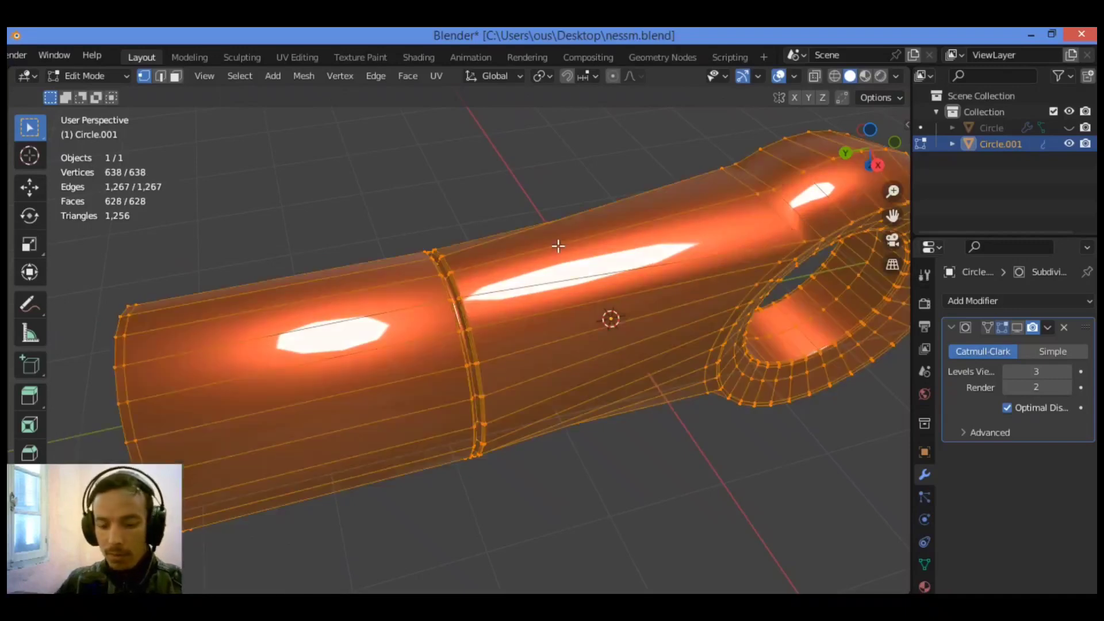
key("shift+n")
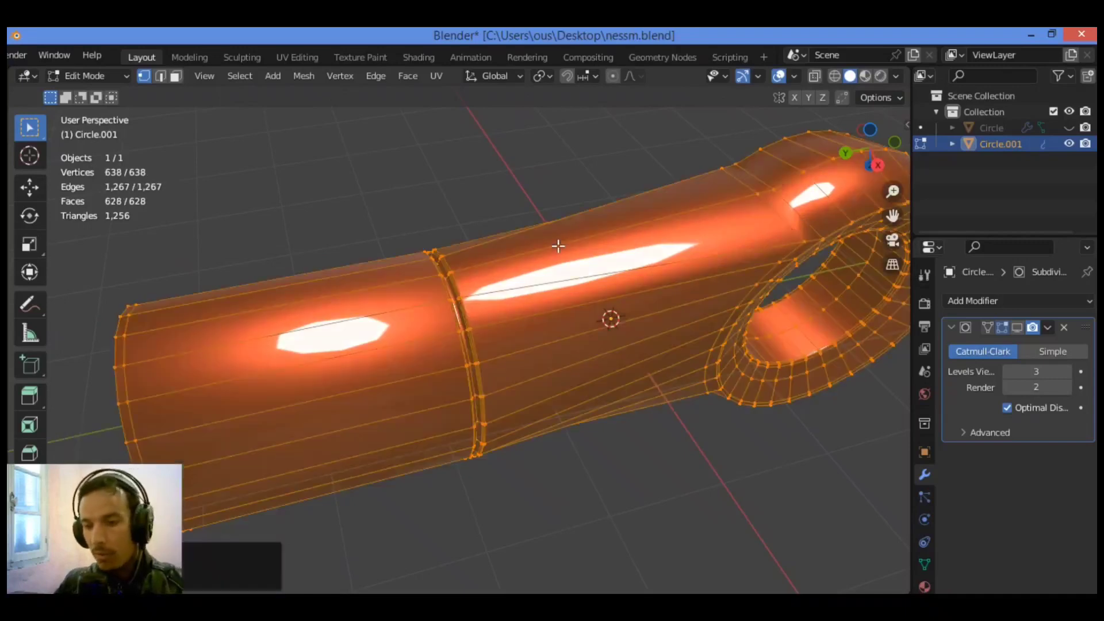
key("m")
left_click(558, 246)
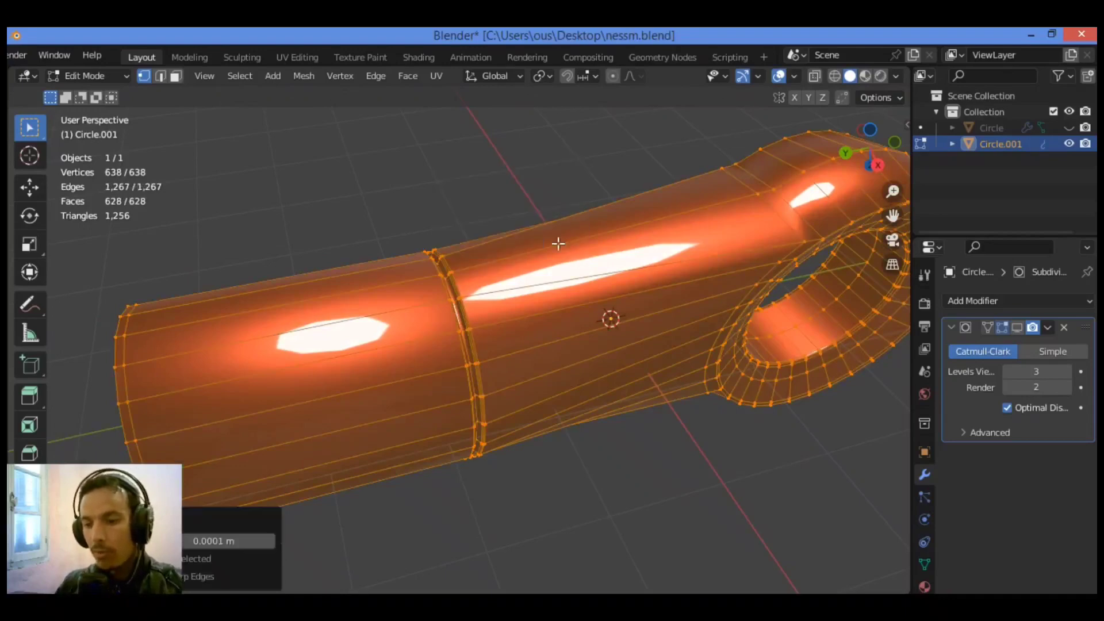
left_click(636, 465)
key("Tab")
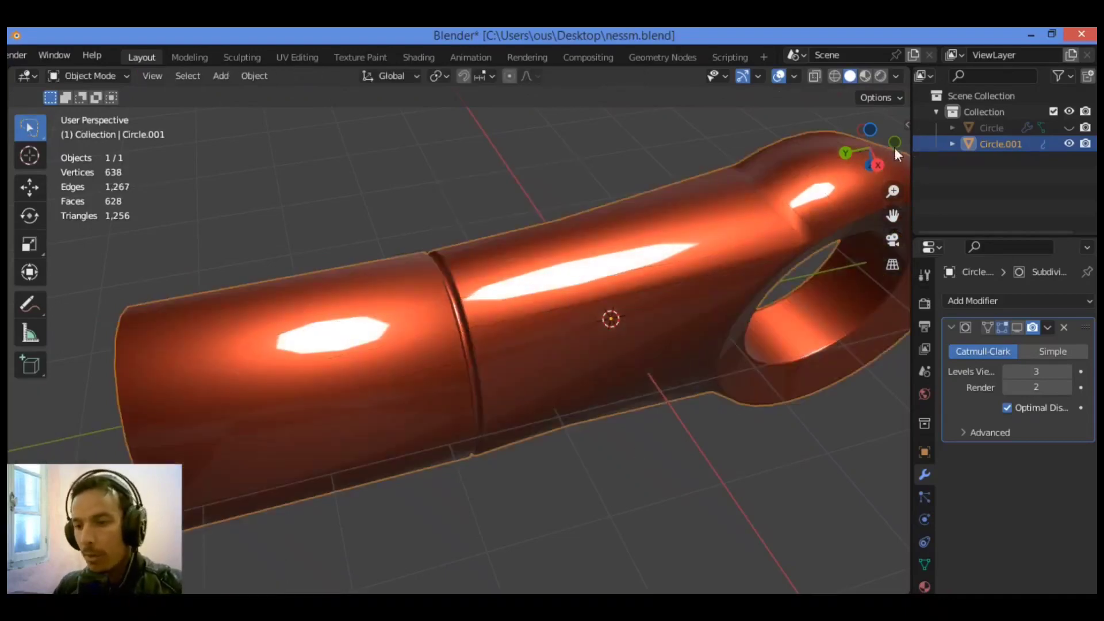
Enable the viewport display of the subdivision, inspect the rod without overlays, and set the render subdivision level to 3.
left_click_drag(895, 147, 1030, 229)
left_click(1017, 327)
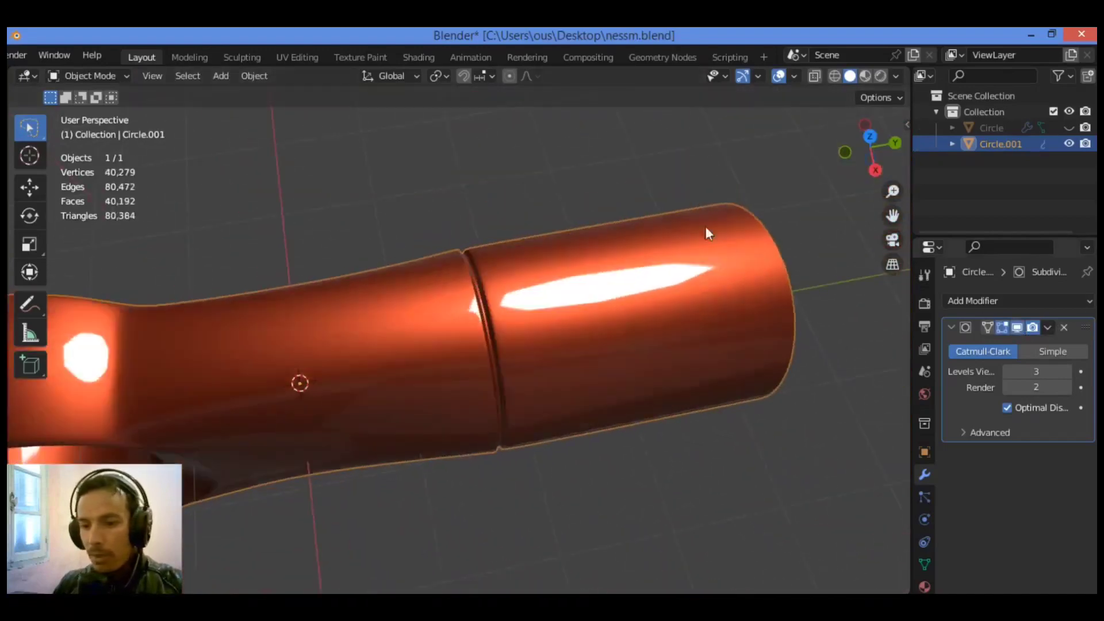
scroll(661, 164, "down", 3)
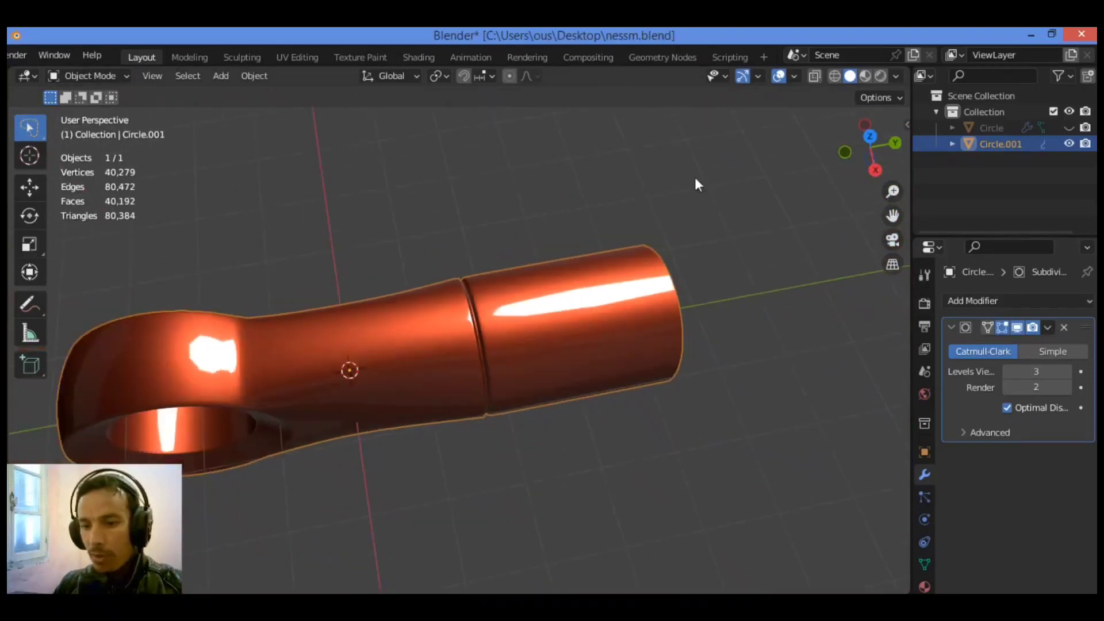
left_click(696, 181)
left_click_drag(886, 166, 910, 253)
left_click_drag(892, 216, 1041, 189)
left_click(778, 77)
left_click_drag(861, 147, 896, 144)
left_click_drag(893, 191, 907, 160)
left_click(1068, 387)
In Edit Mode, select the complete middle vertex loop around the hole on the ring's front face.
scroll(568, 315, "down", 2)
key("Tab")
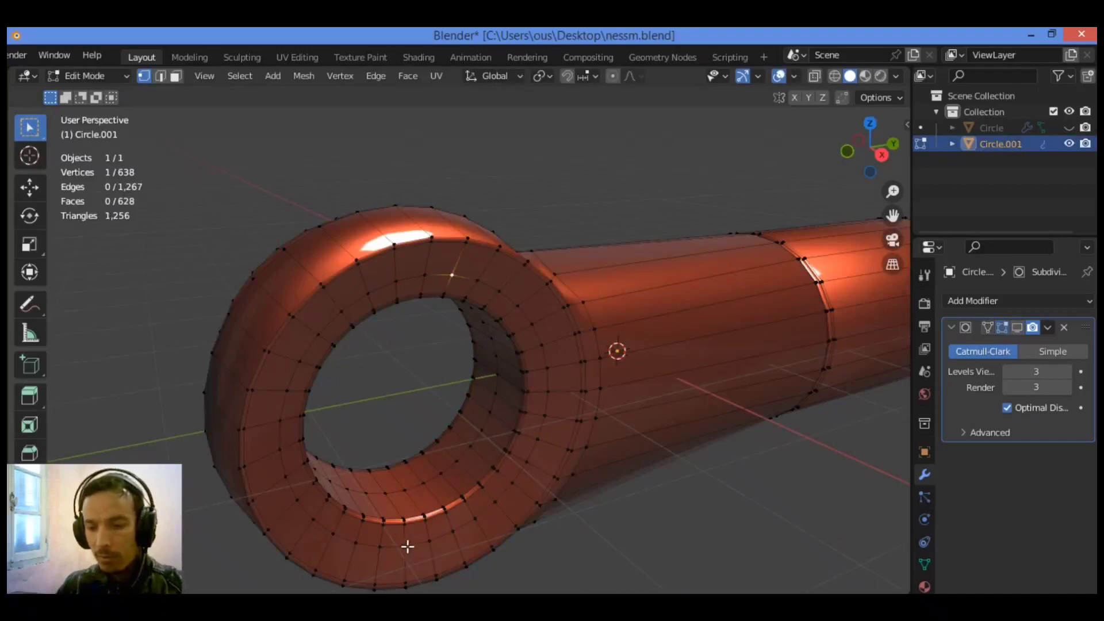
left_click(405, 545, "ctrl")
left_click(454, 274)
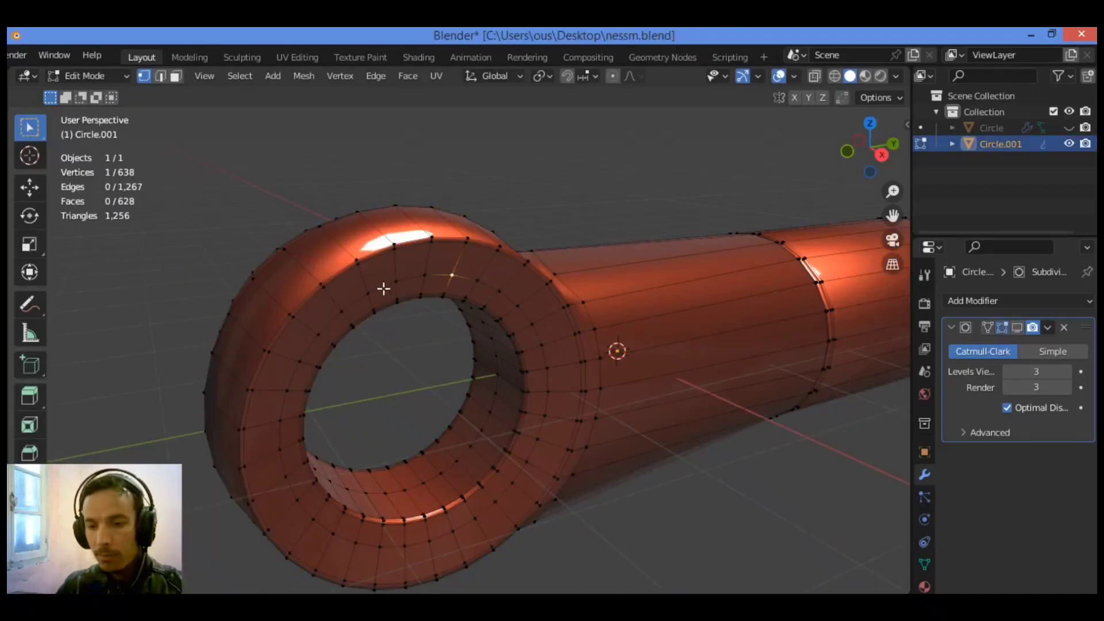
left_click(333, 312, "ctrl")
left_click(283, 418, "ctrl")
left_click(319, 523, "ctrl")
left_click(434, 545, "ctrl")
left_click(550, 390, "ctrl")
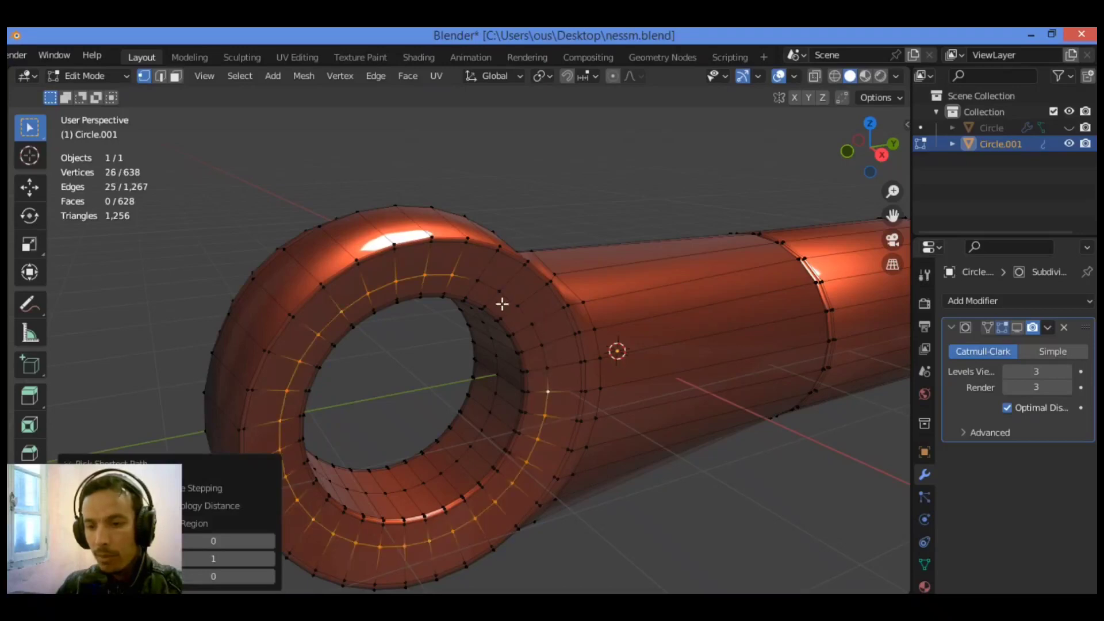
left_click(486, 282, "ctrl")
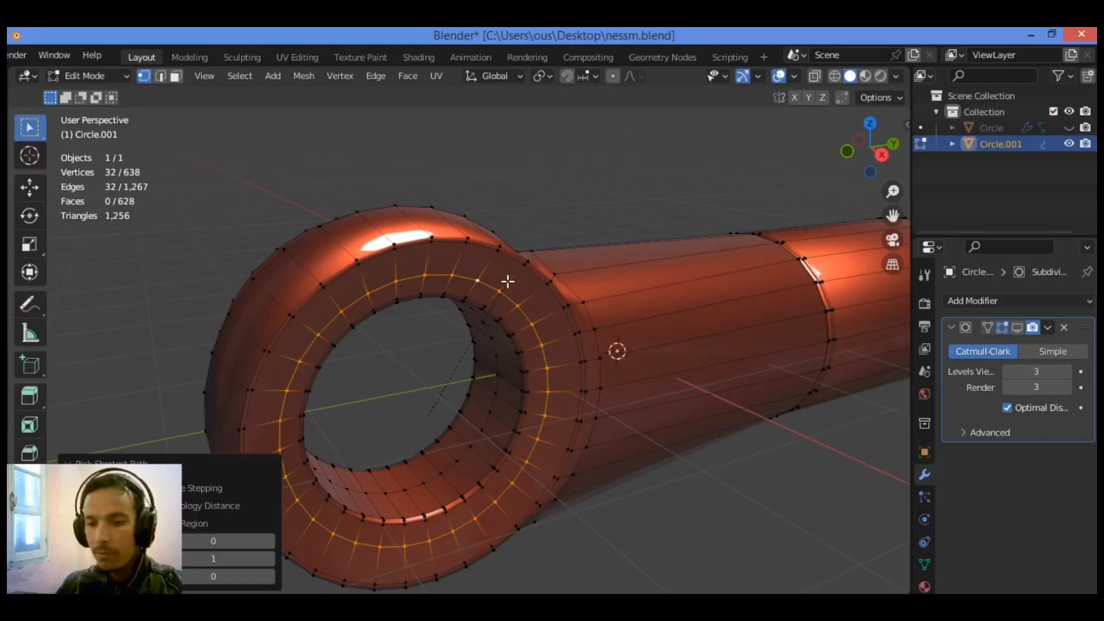
key("ctrl+shift+b")
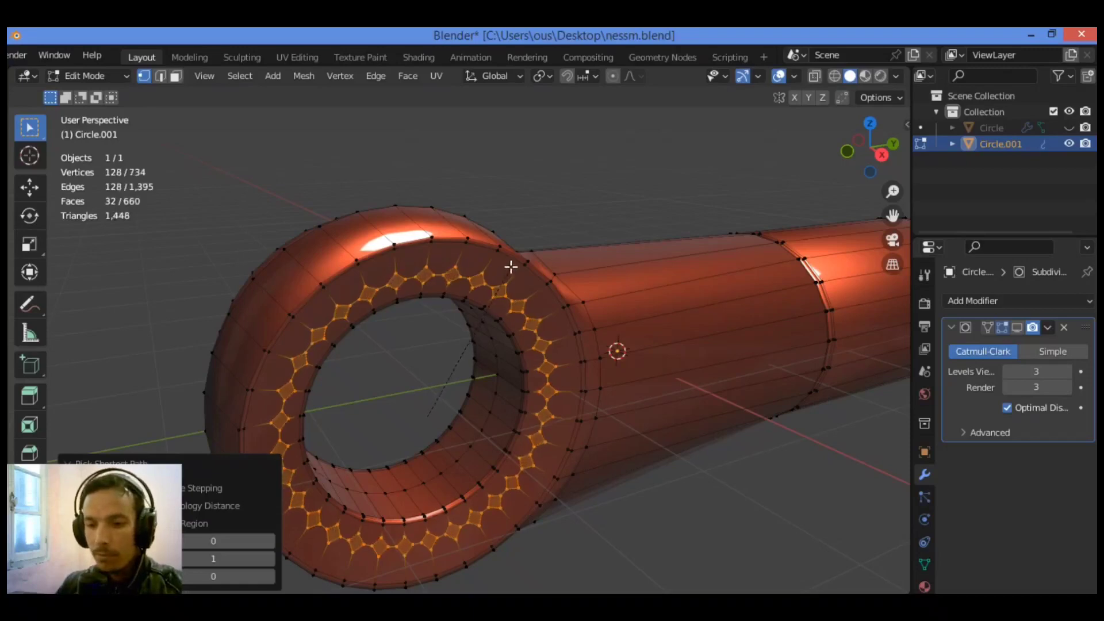
left_click(511, 267)
key("ctrl+z")
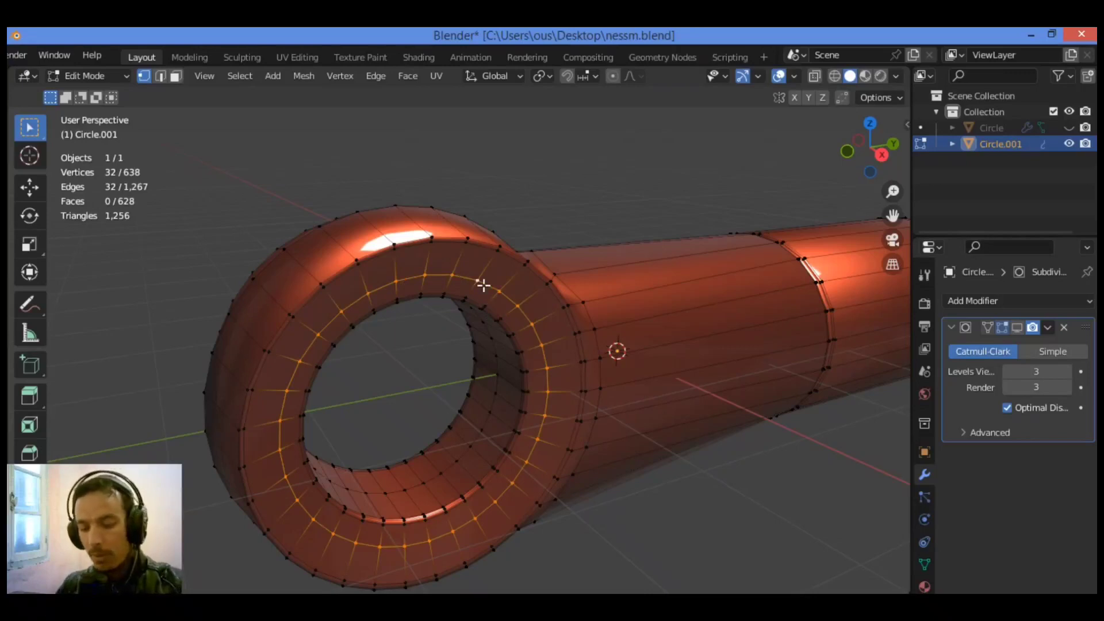
Bevel the selected loop's edges by 0.0761 m with one segment and add a centred edge loop within the resulting band.
key("ctrl+b")
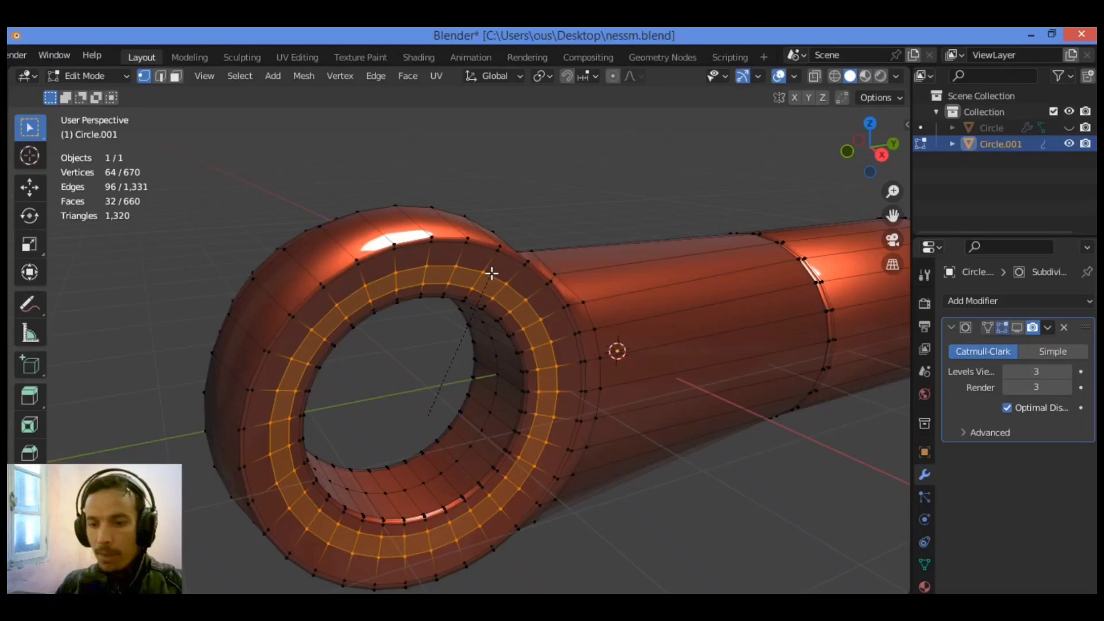
left_click(492, 273)
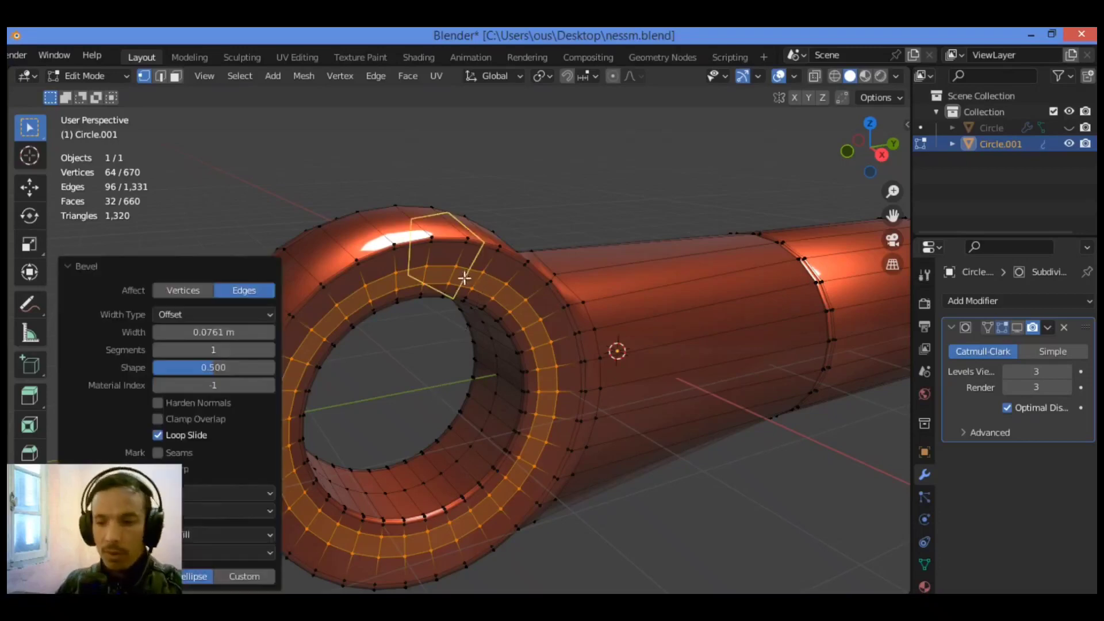
key("ctrl+r")
left_click(485, 273)
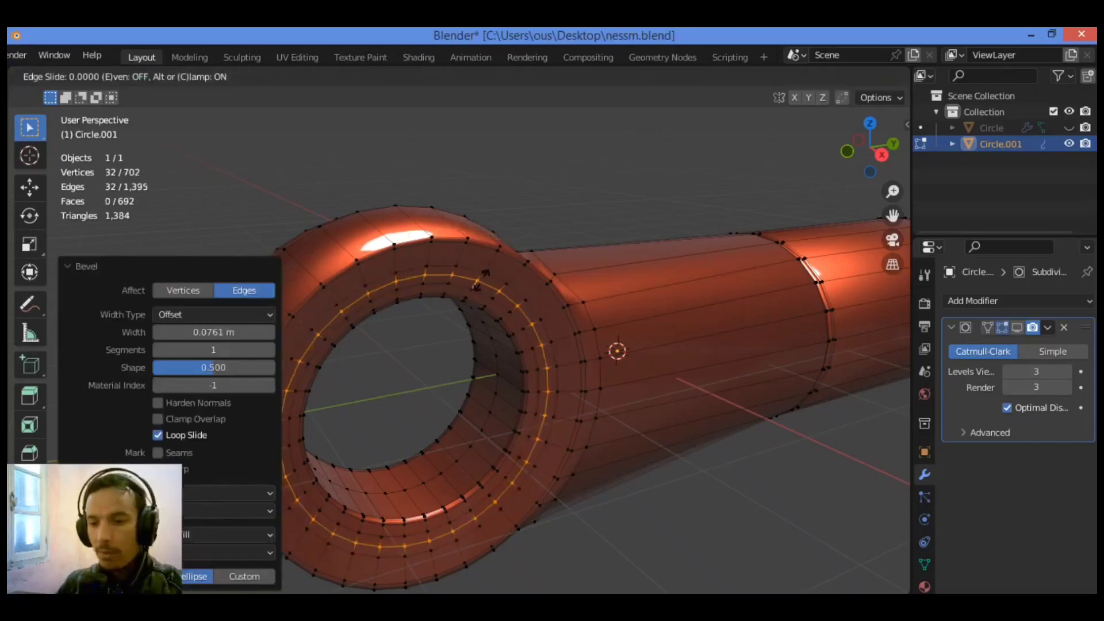
left_click(485, 274)
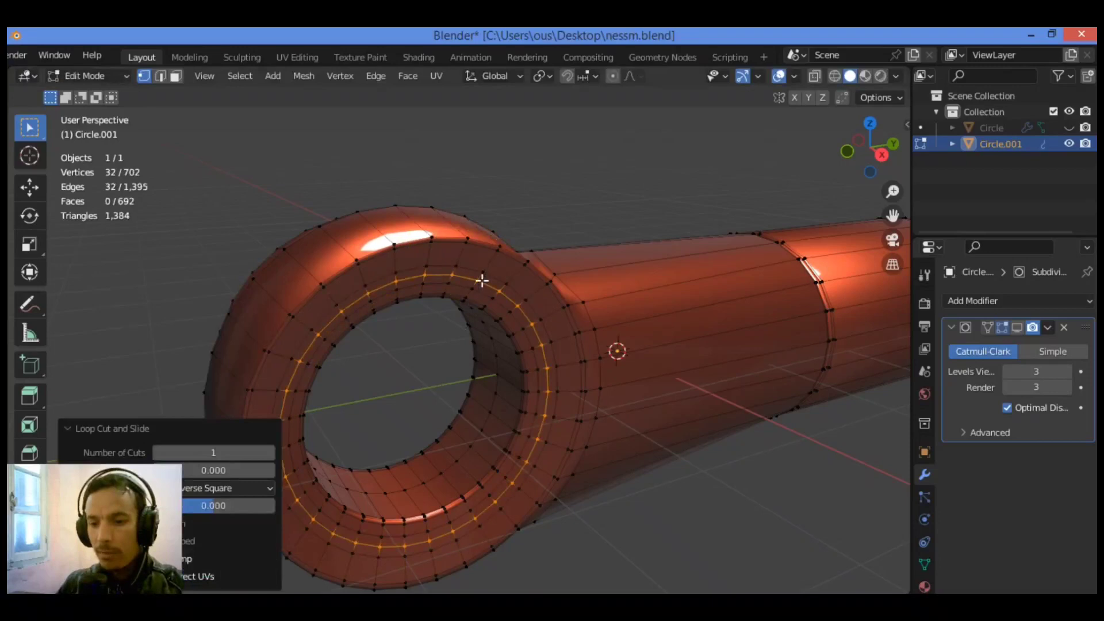
Shrink the centred loop on the ring face inward by 0.09557 m to form a circular groove.
left_click(100, 427)
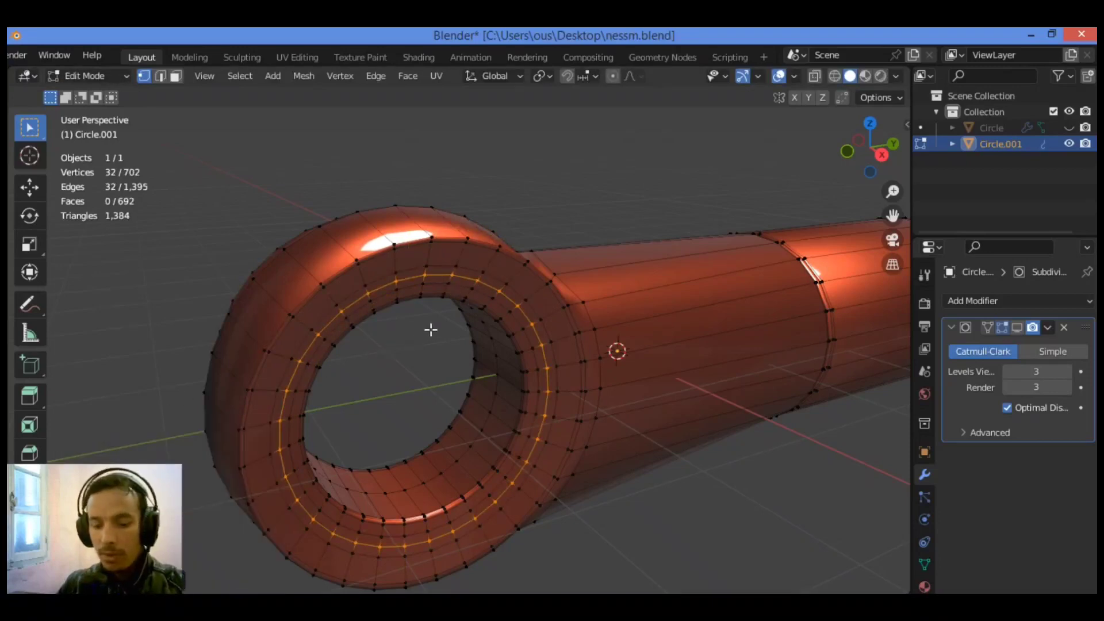
key("alt+s")
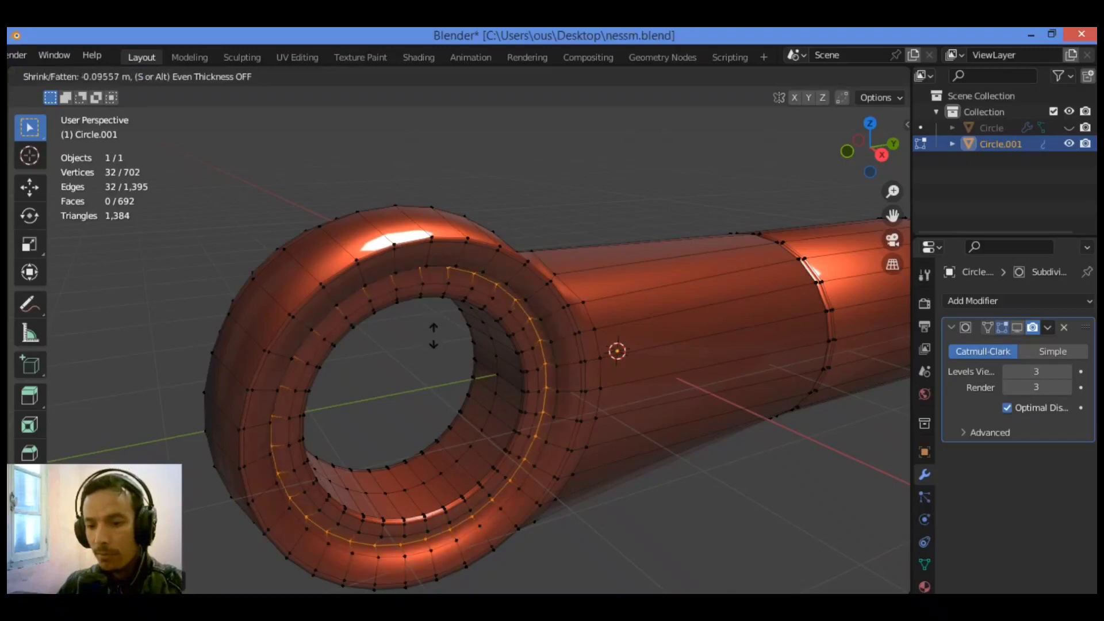
left_click(433, 336)
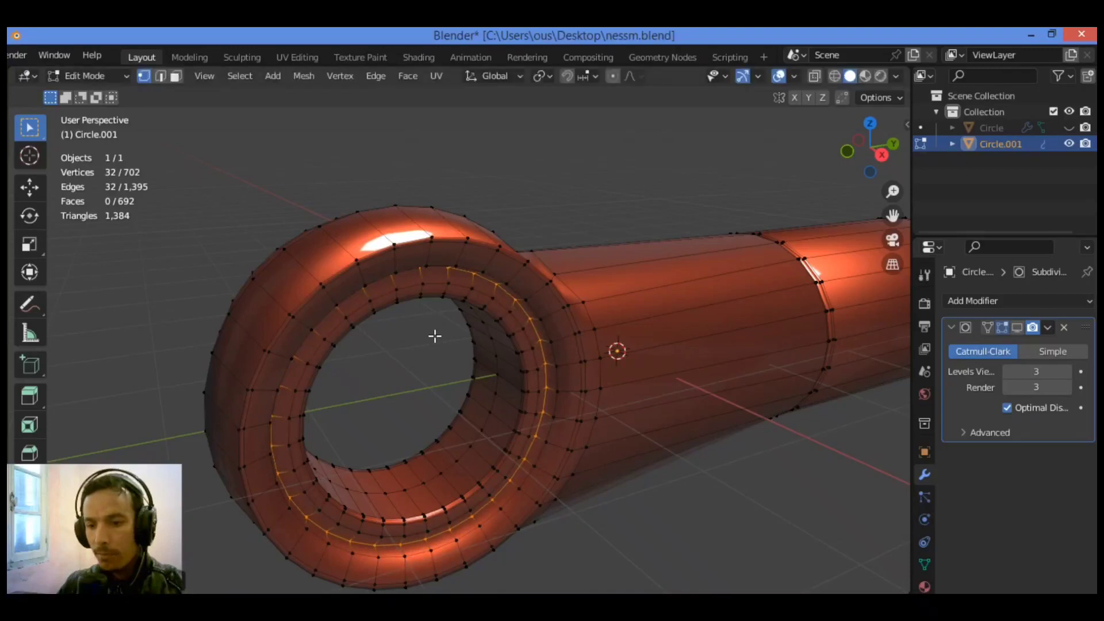
Add a supporting edge loop on the groove wall nearest the hole, slid by a factor of about 0.592.
scroll(597, 299, "up", 2)
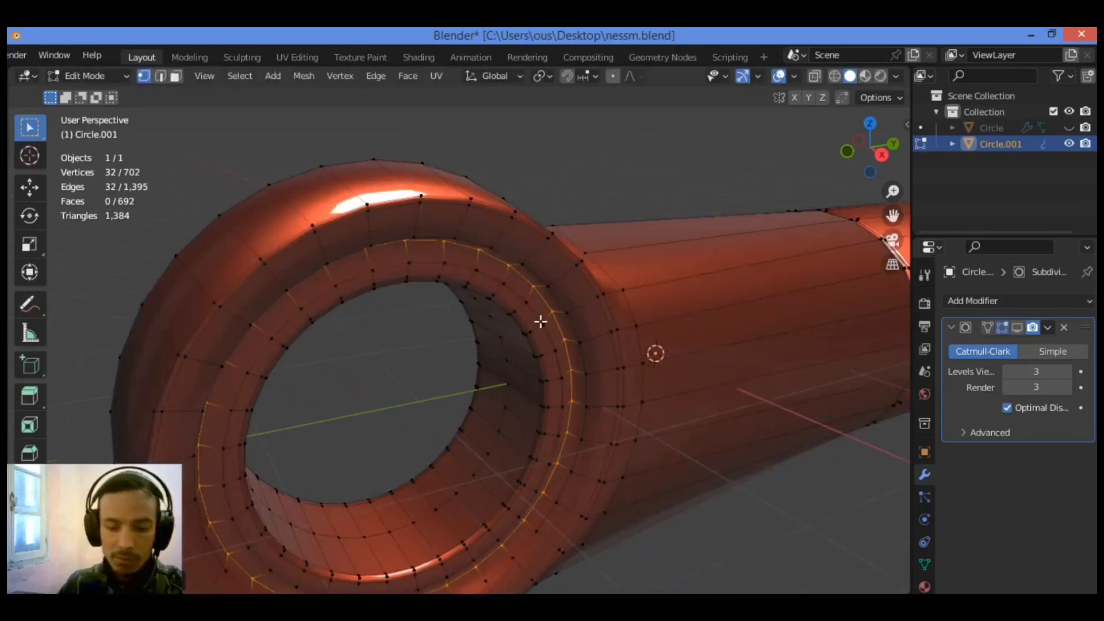
left_click(540, 318, "alt")
left_click(509, 286, "alt")
left_click(507, 280, "alt")
left_click(506, 281)
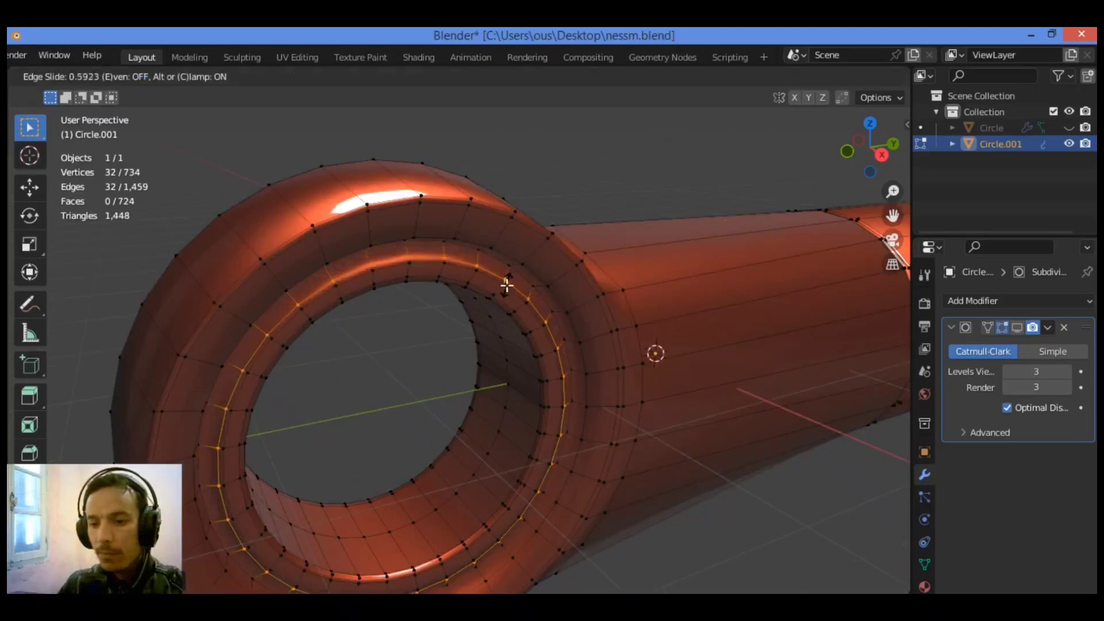
left_click(506, 280)
Add a supporting edge loop on the outer wall of the ring-face groove, slid by a factor of about -0.630.
mouse_move(871, 149)
left_mouse_down()
mouse_move(862, 154)
mouse_move(884, 139)
left_mouse_up()
key("ctrl+r")
left_click(517, 205)
right_click(513, 203)
key("g")
key("g")
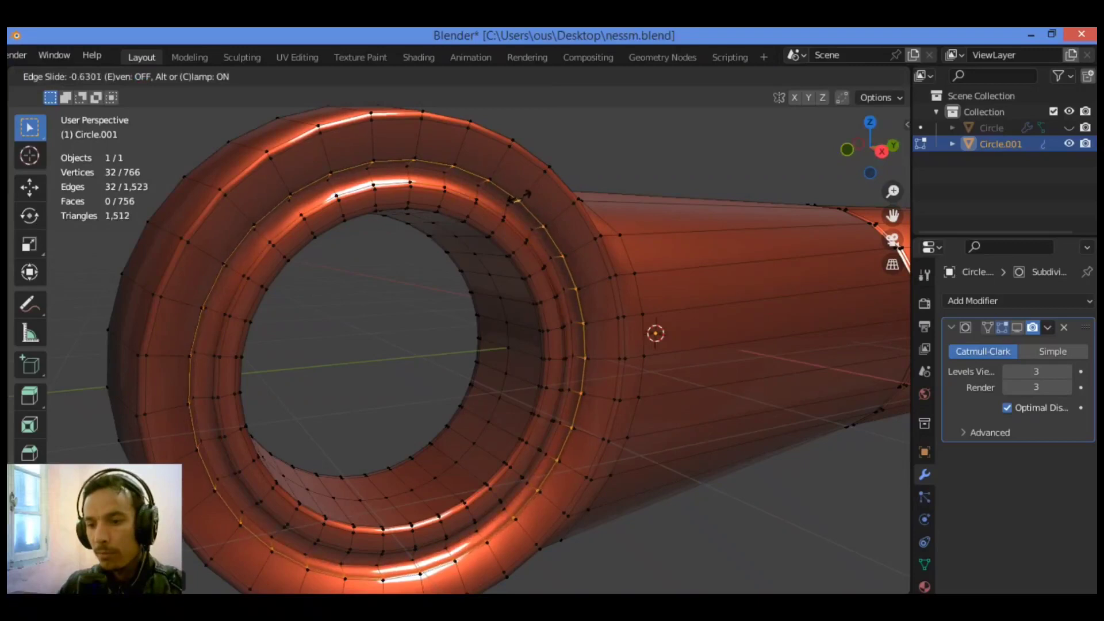
left_click(517, 196)
Merge all vertices of the mesh by distance and clear the selection.
key("a")
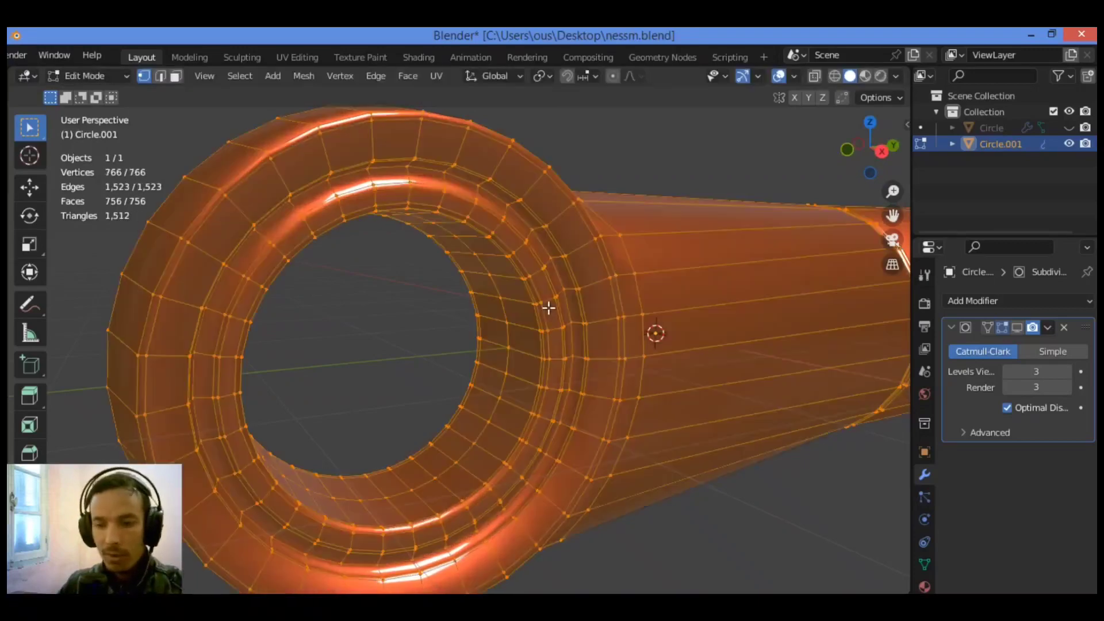
key("m")
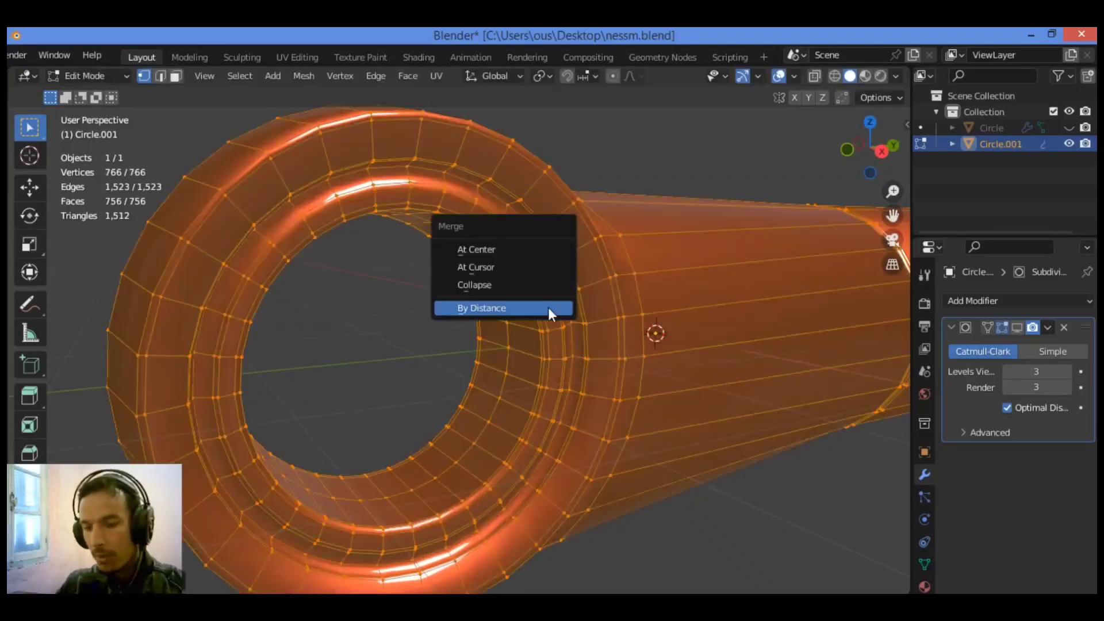
left_click(550, 308)
left_click(797, 535)
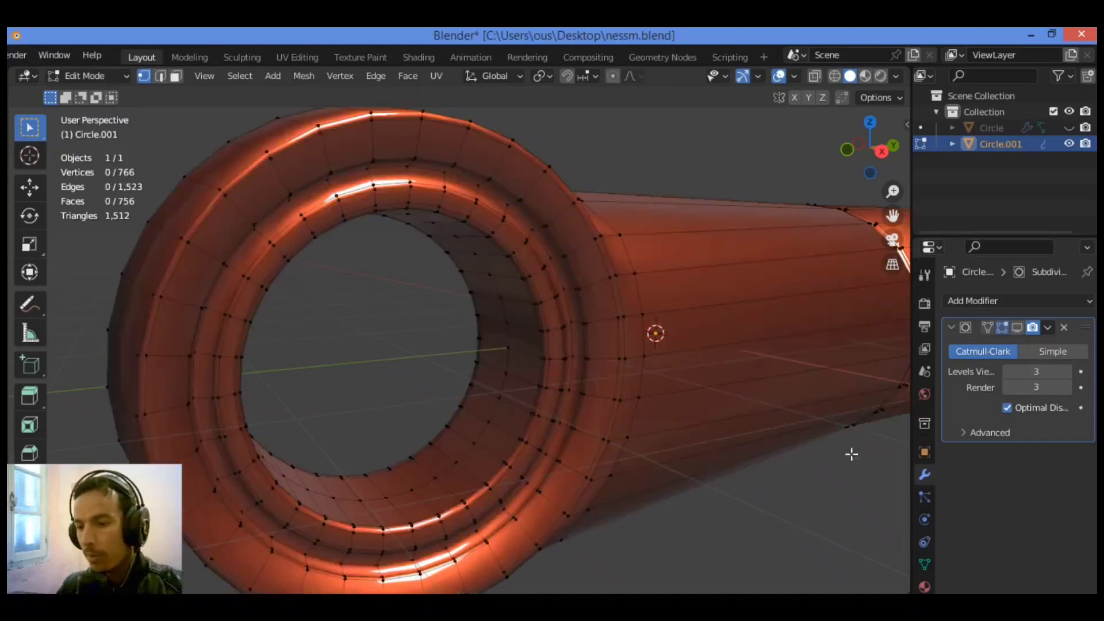
Show the subdivided rod in Object Mode with overlays hidden and inspect the ring groove and the whole shape.
left_click(1017, 327)
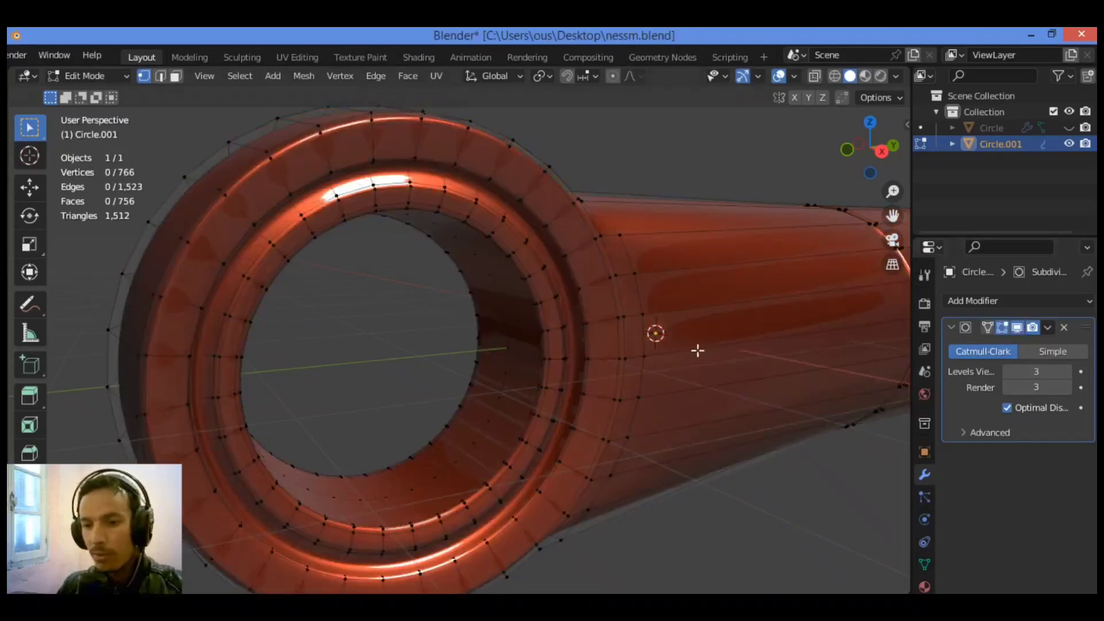
key("Tab")
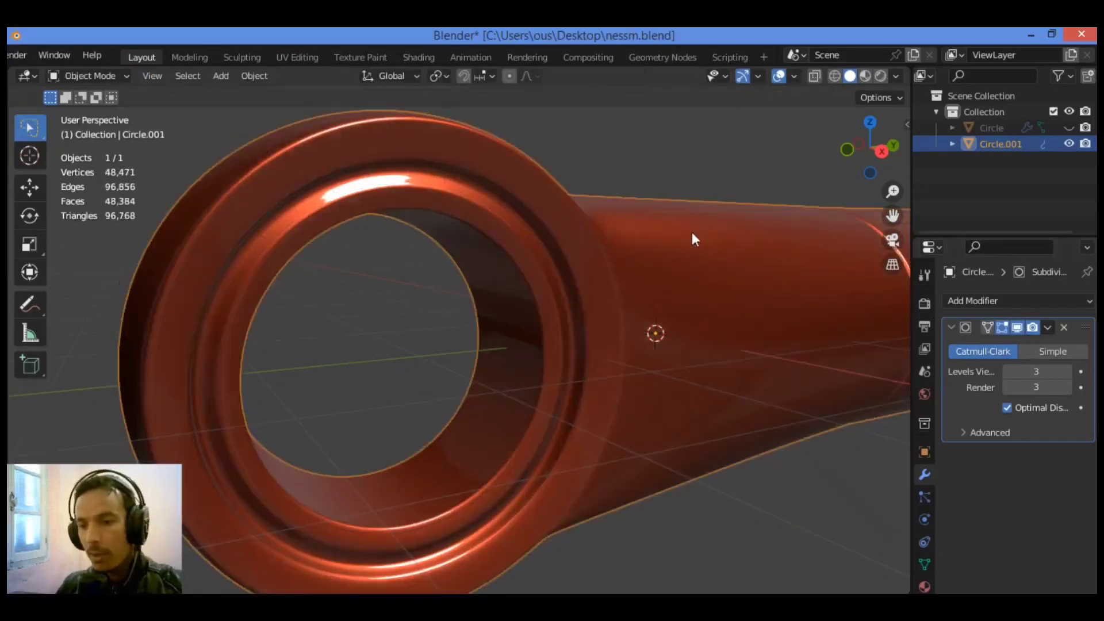
scroll(691, 232, "down", 2)
left_click(779, 110)
left_click(779, 77)
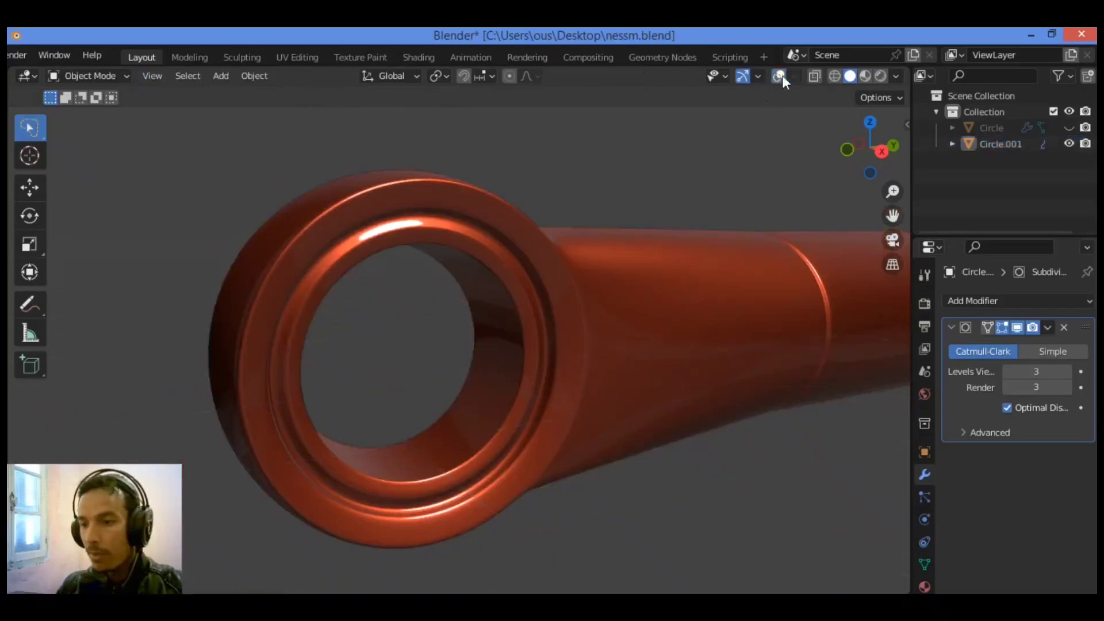
mouse_move(866, 144)
left_mouse_down()
mouse_move(845, 171)
mouse_move(866, 141)
left_mouse_up()
left_click_drag(892, 214, 802, 202)
left_click_drag(898, 190, 898, 228)
left_click_drag(887, 144, 804, 180)
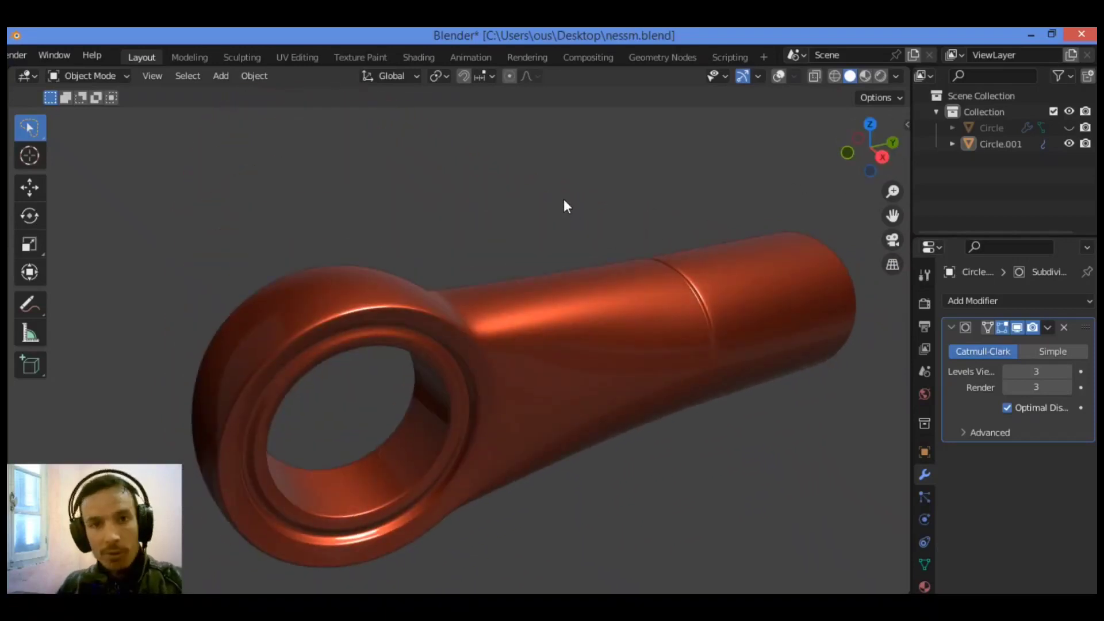